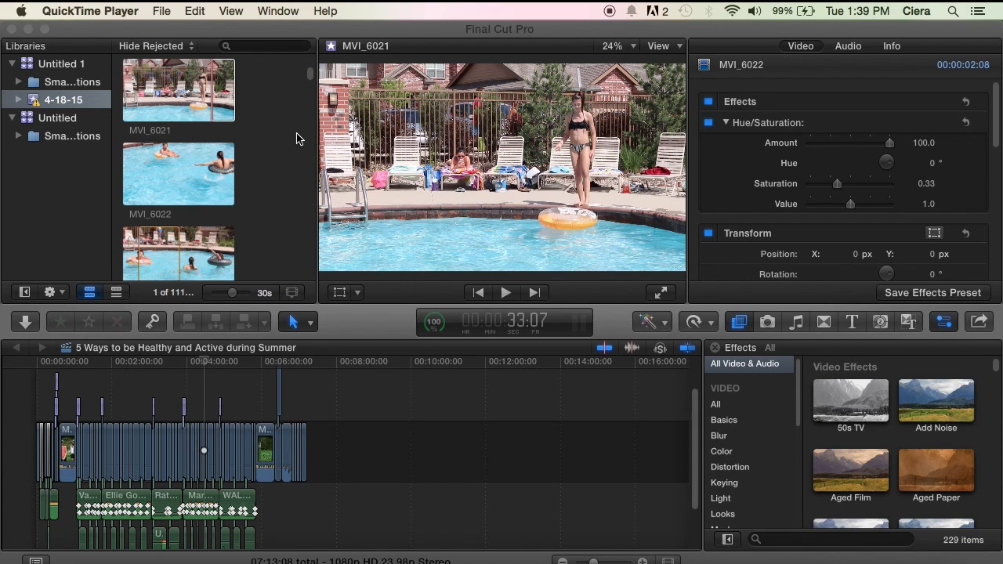
Step: Bring Final Cut Pro in front of QuickTime Player, deselect the browser clips, and scroll the event browser to the top
left_click(291, 204)
left_click(303, 188)
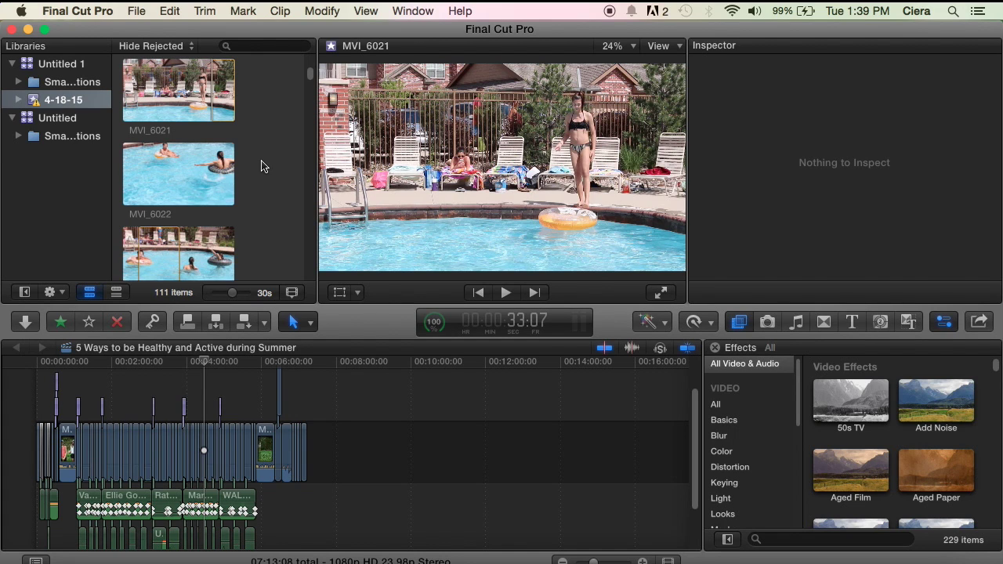
scroll(262, 166, "up", 5)
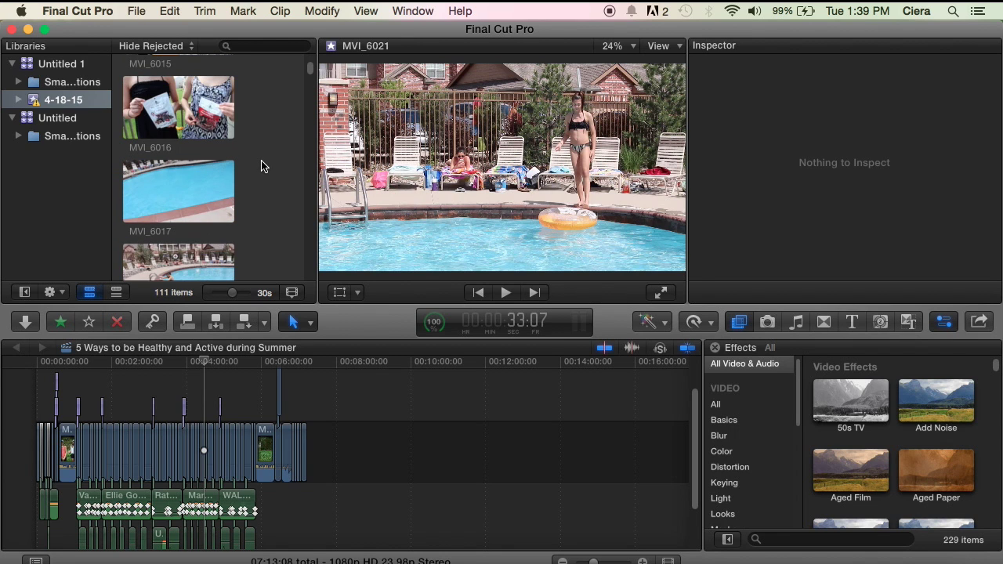
scroll(262, 166, "up", 5)
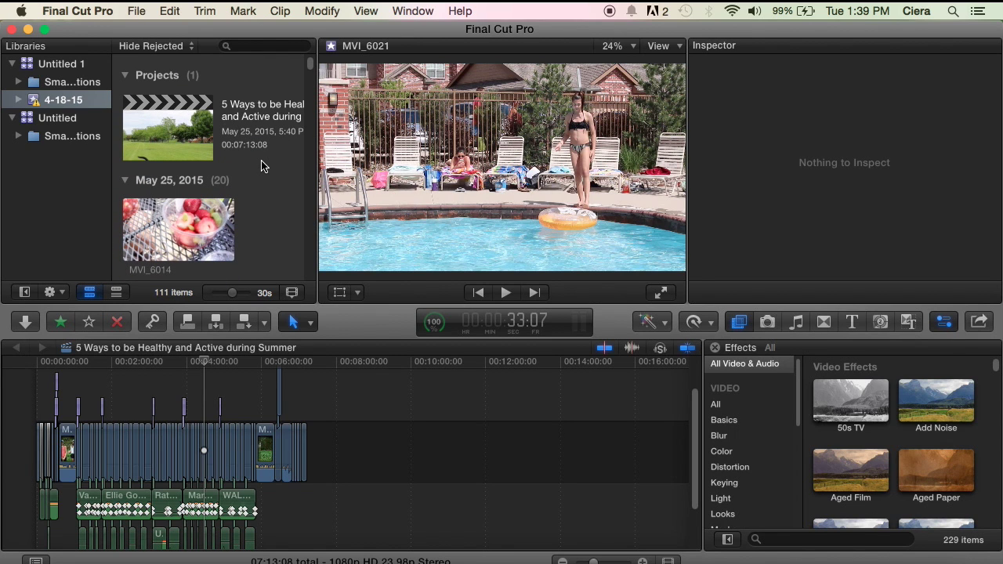
Step: Create an empty project named Test through File > New > Project, then skim the event's clips
left_click(137, 12)
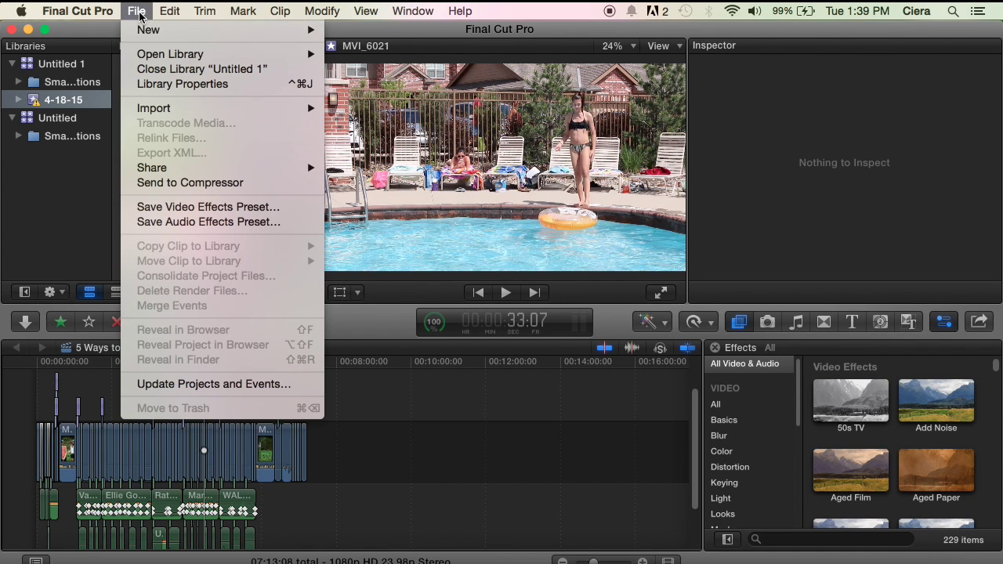
mouse_move(144, 30)
left_click(413, 38)
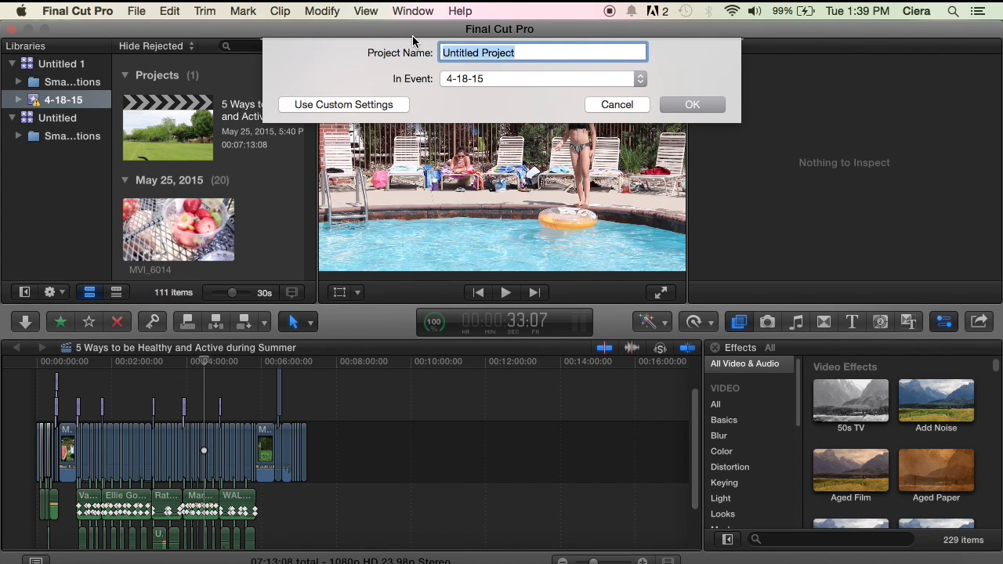
type("R")
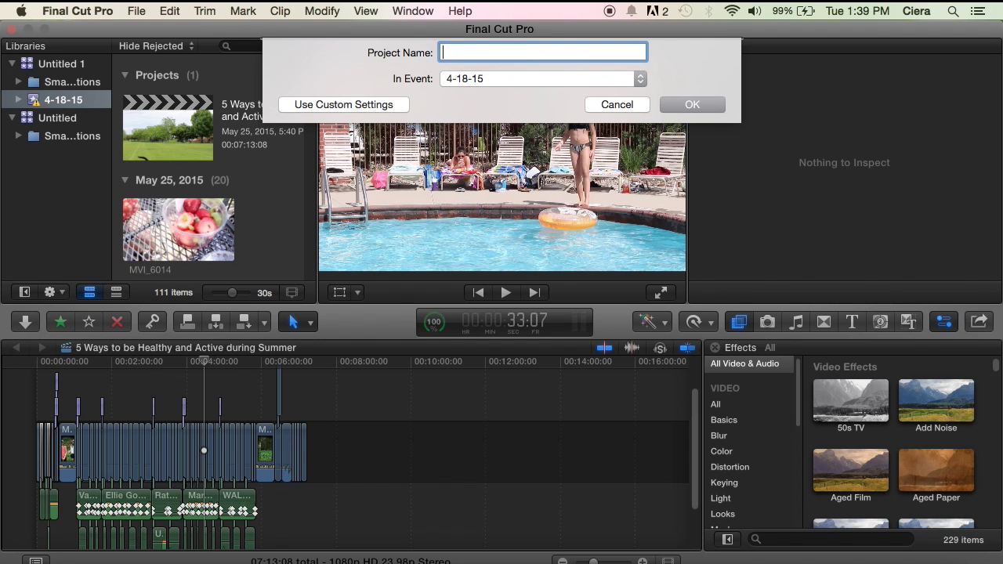
type("es")
key("Escape")
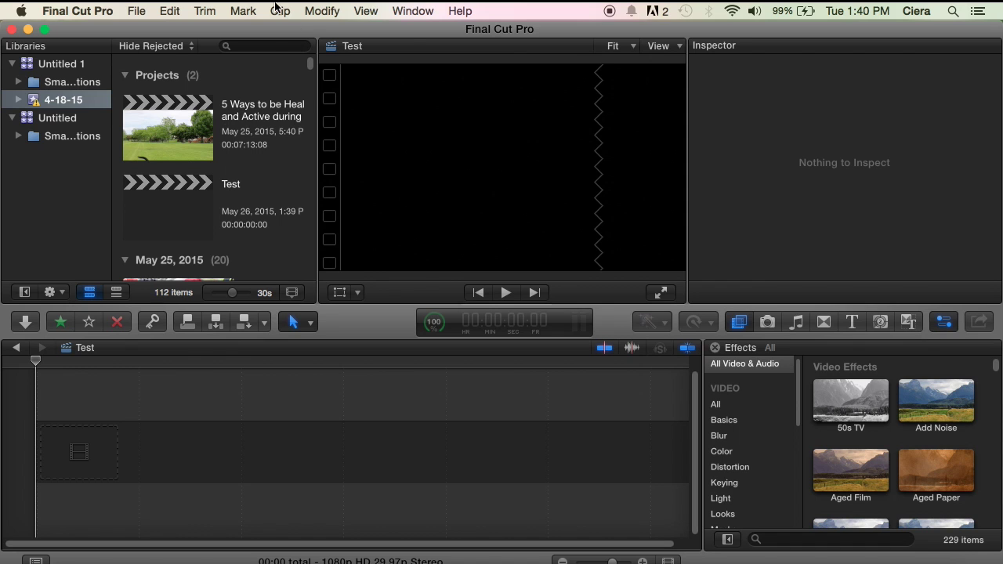
scroll(259, 213, "down", 5)
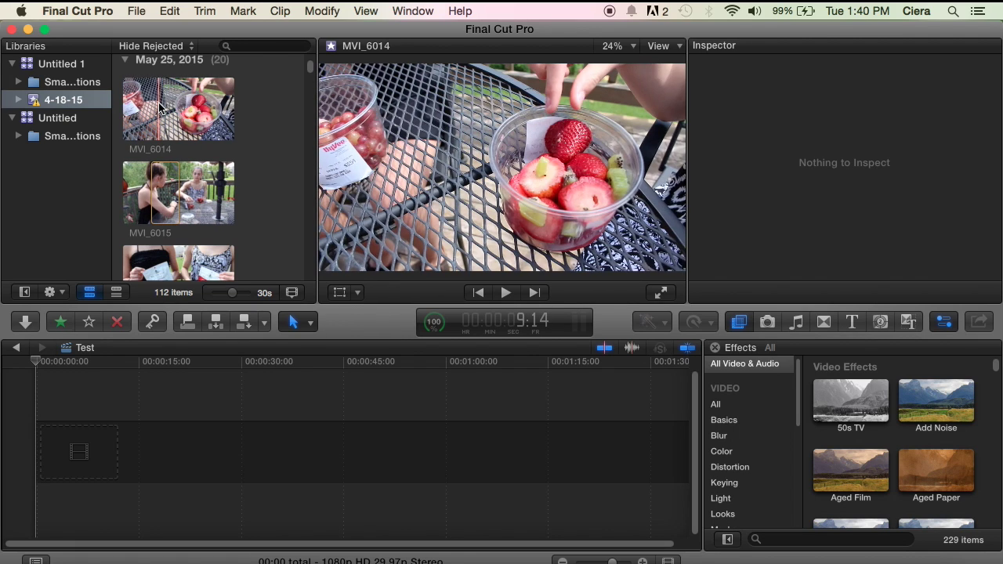
scroll(179, 188, "down", 3)
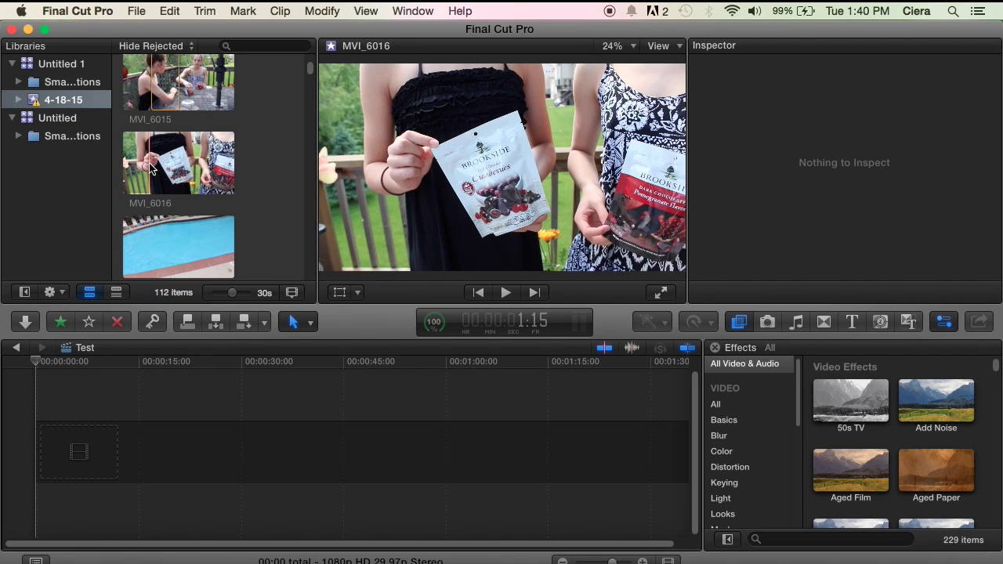
Step: Place clip MVI_6016 at the start of the Test timeline and search the effects for 'sat'
left_click_drag(169, 161, 174, 415)
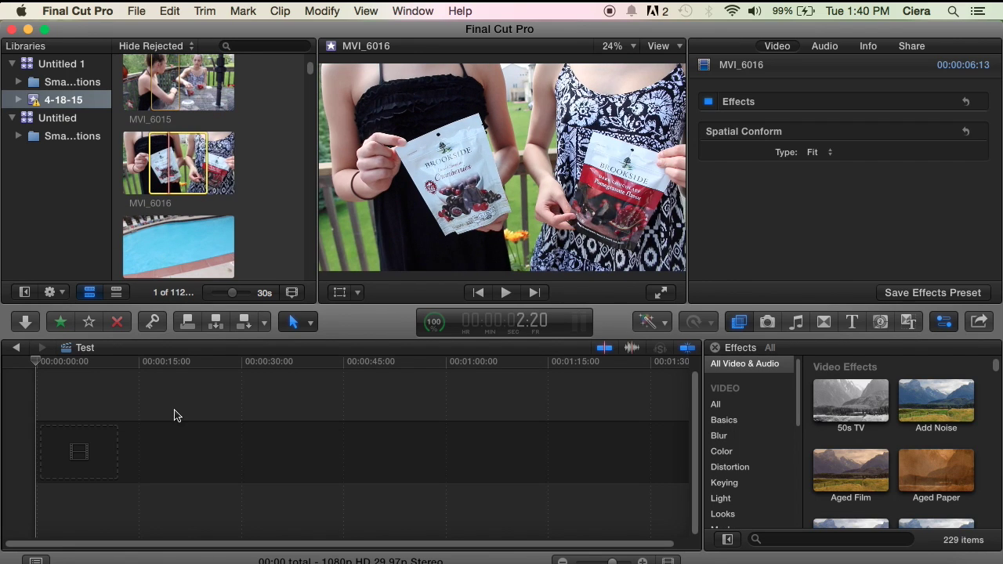
left_click_drag(115, 448, 116, 446)
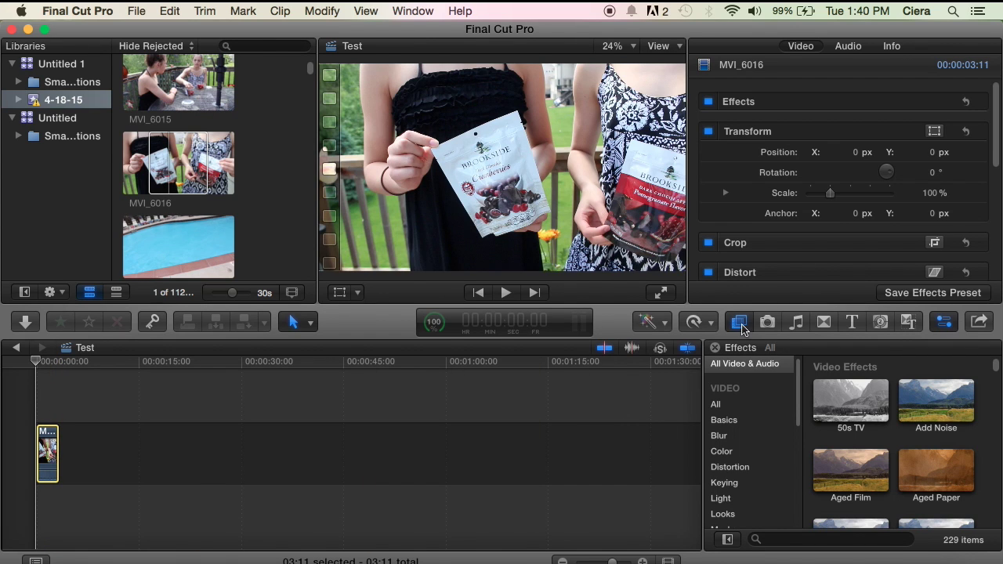
left_click(787, 538)
type("sat")
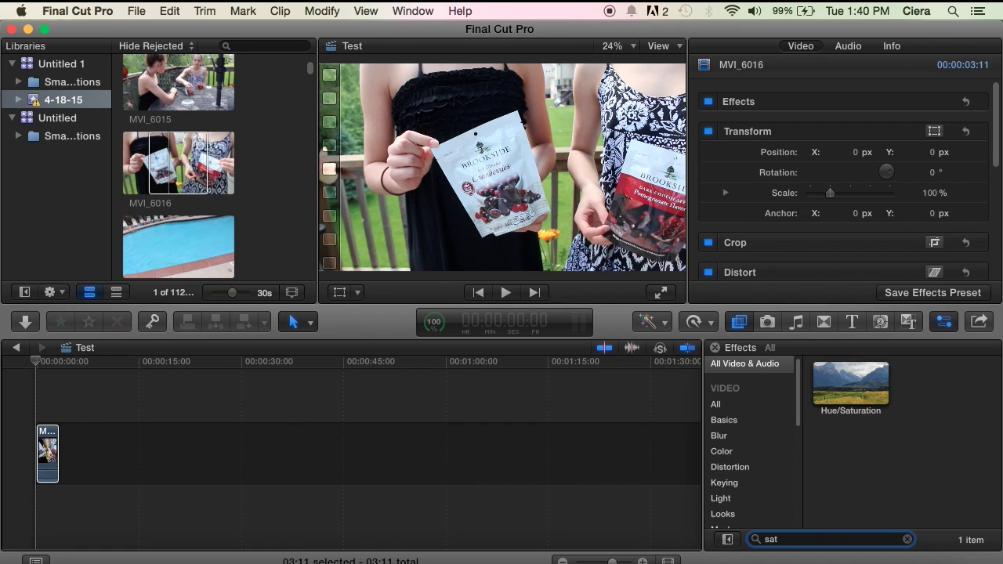
Step: Apply Hue/Saturation to the clip with saturation at 0.77, then clear the effects search
left_click_drag(839, 393, 49, 451)
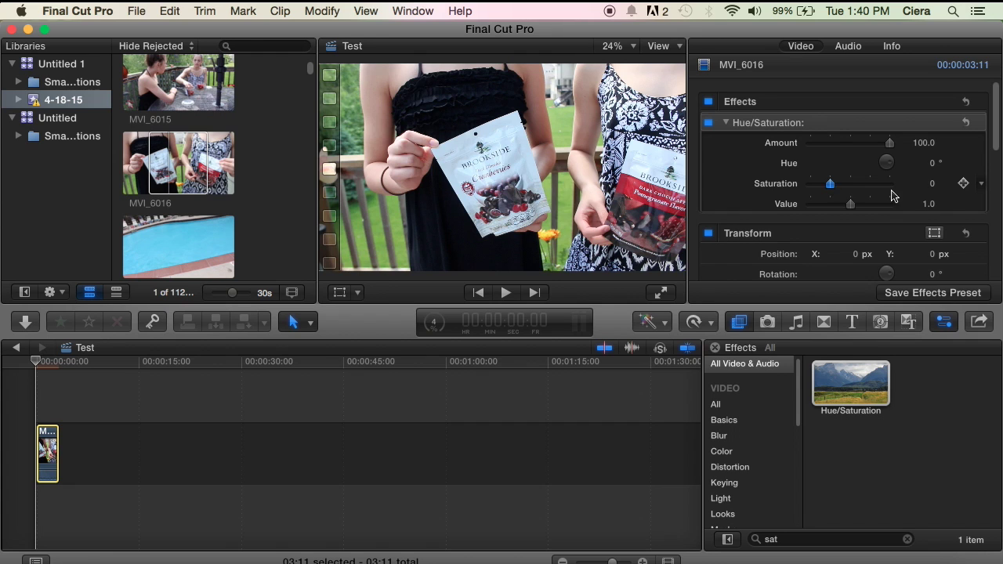
left_click_drag(901, 196, 839, 188)
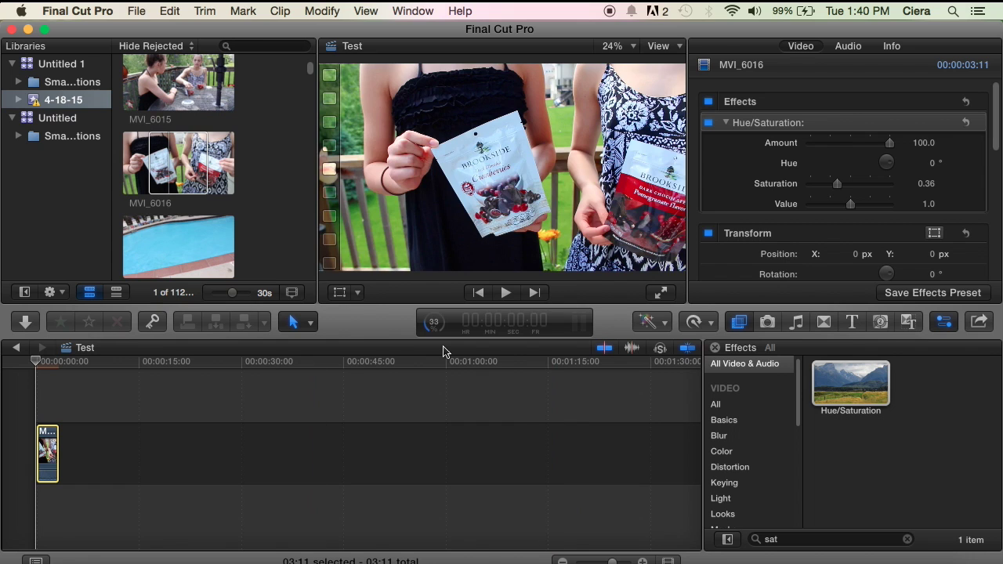
mouse_move(838, 184)
left_mouse_down()
mouse_move(929, 191)
mouse_move(833, 188)
mouse_move(851, 195)
left_mouse_up()
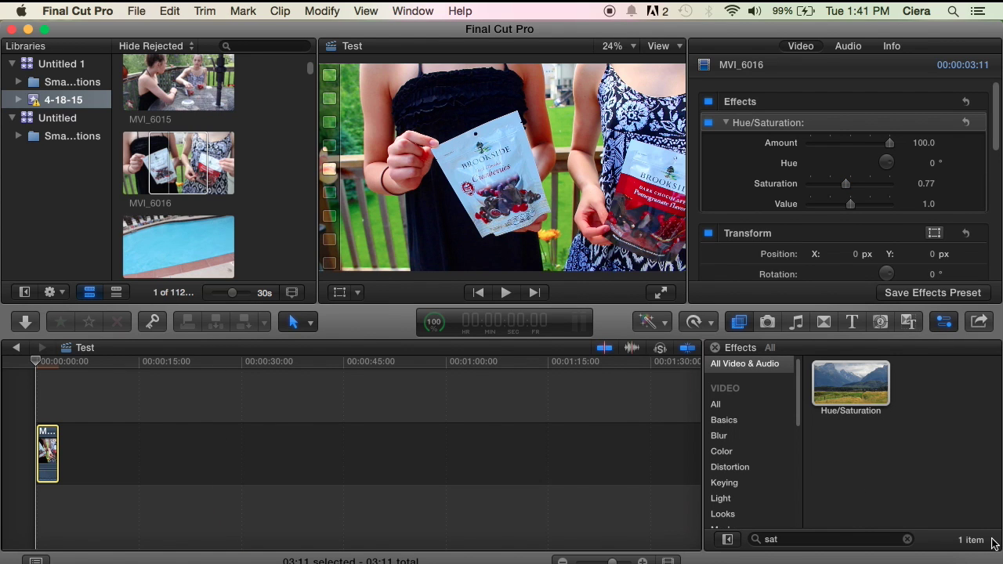
left_click(905, 540)
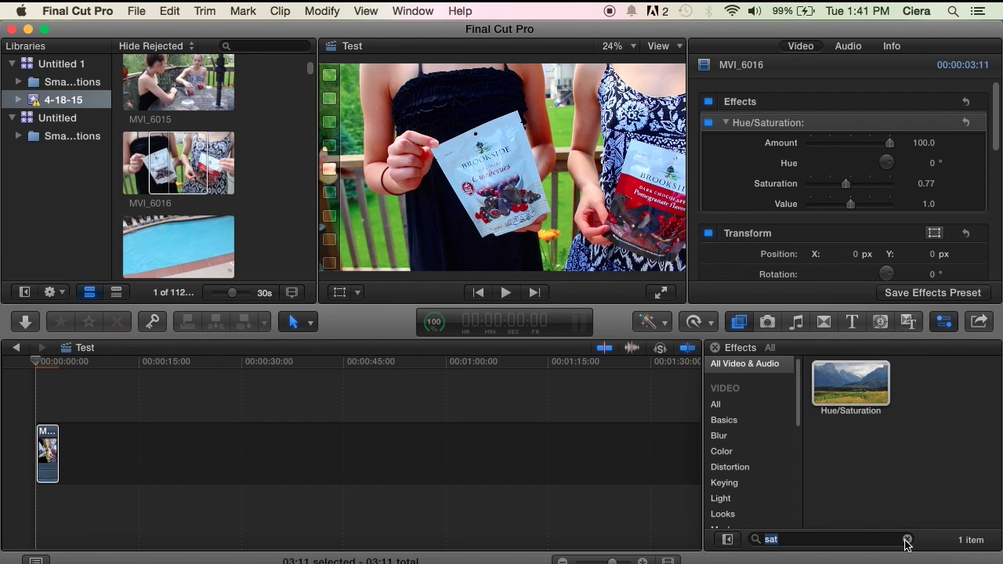
left_click(907, 540)
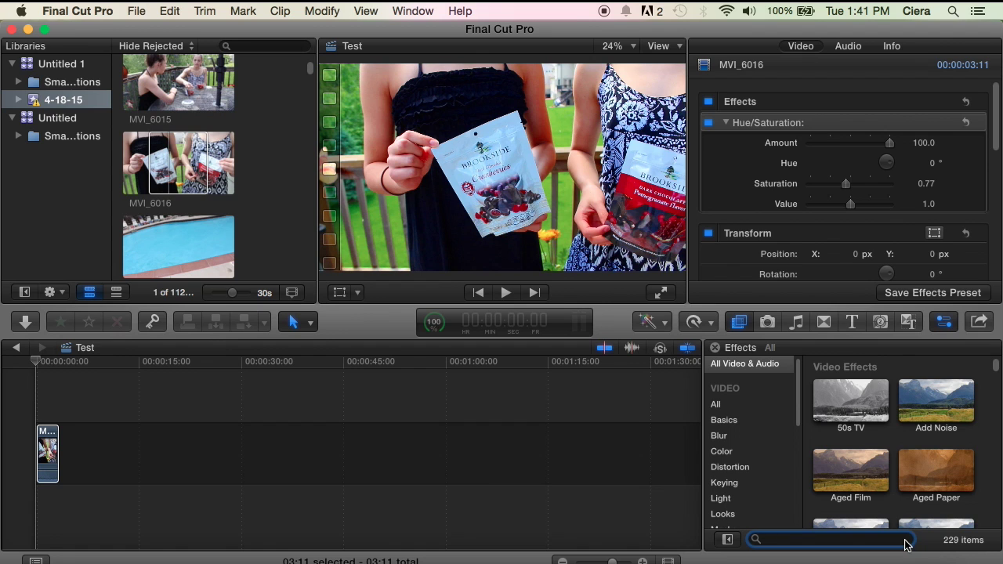
Step: Switch to the Titles browser and browse the Pixel Film Studios PROINTRO VOL. 4 titles
key("super+2")
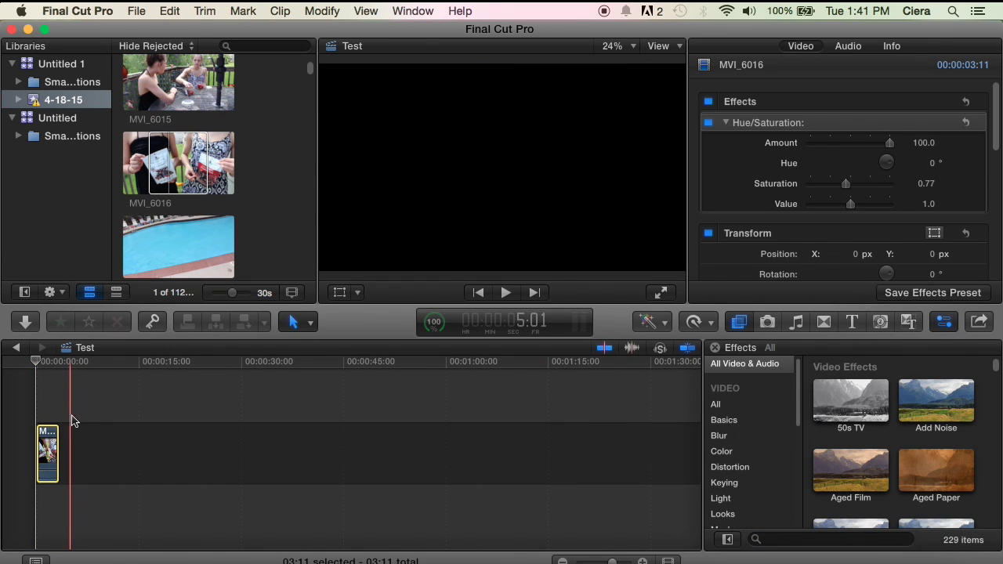
scroll(240, 232, "down", 3)
scroll(240, 229, "down", 2)
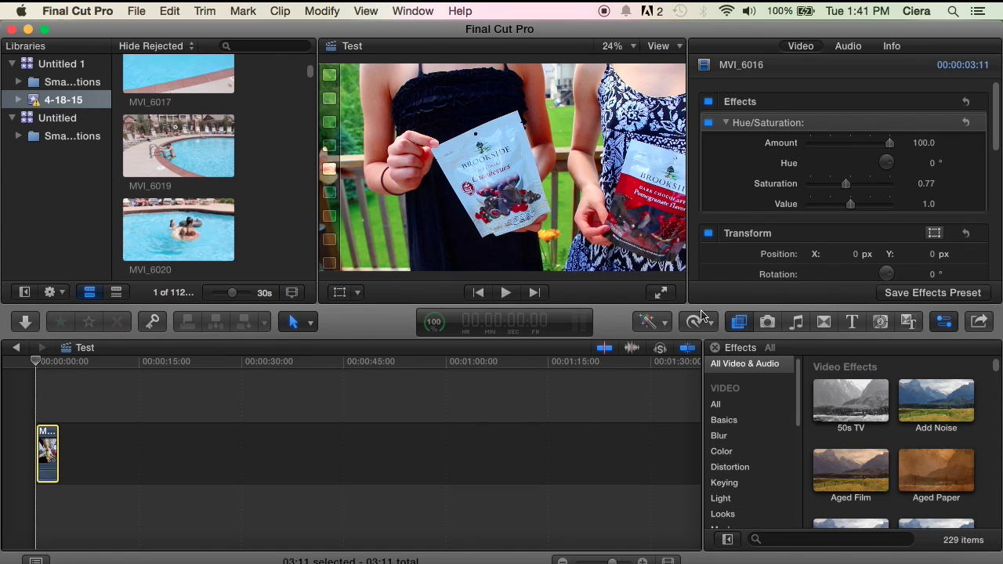
left_click(851, 322)
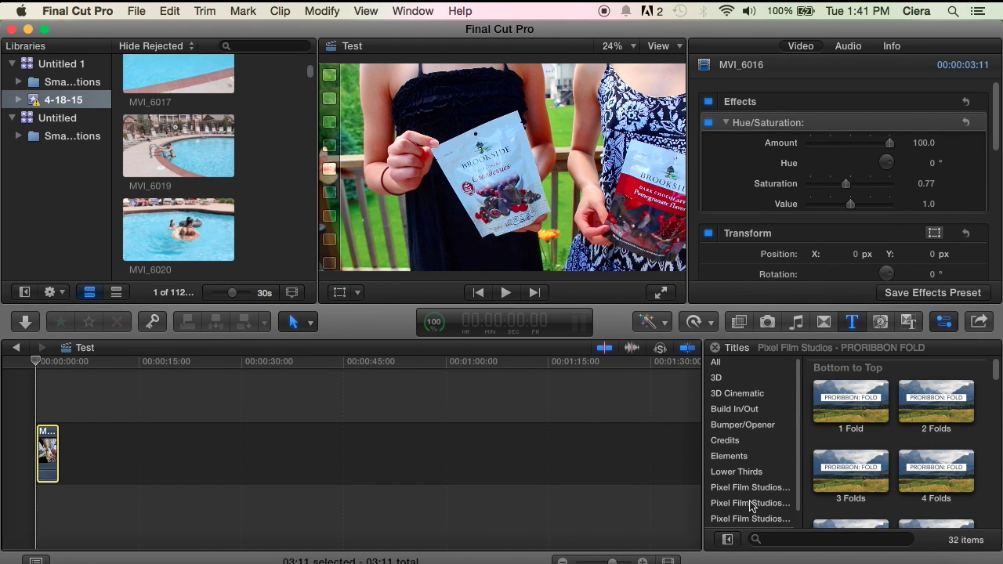
scroll(756, 501, "down", 1)
left_click(757, 474)
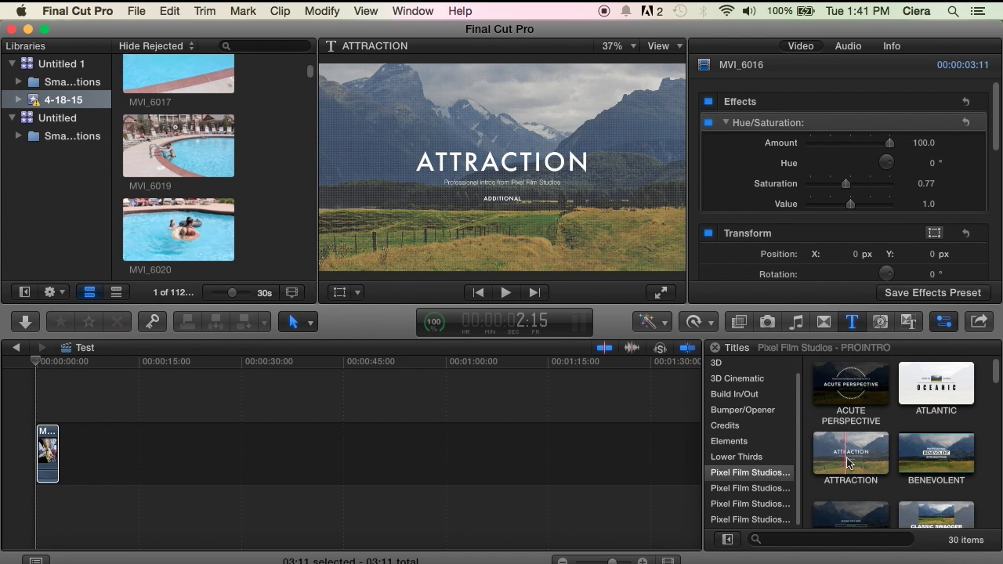
scroll(936, 462, "down", 1)
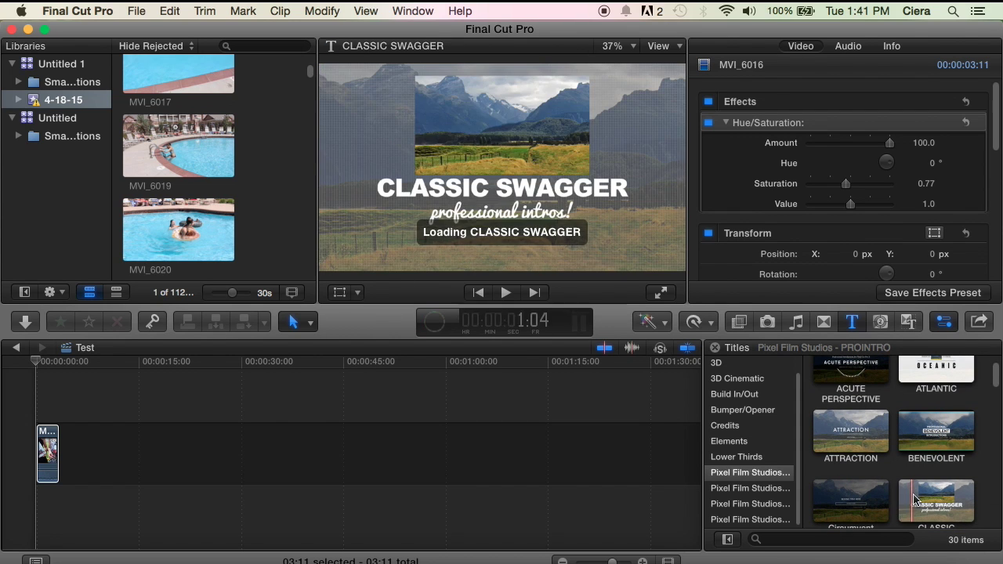
scroll(925, 502, "down", 2)
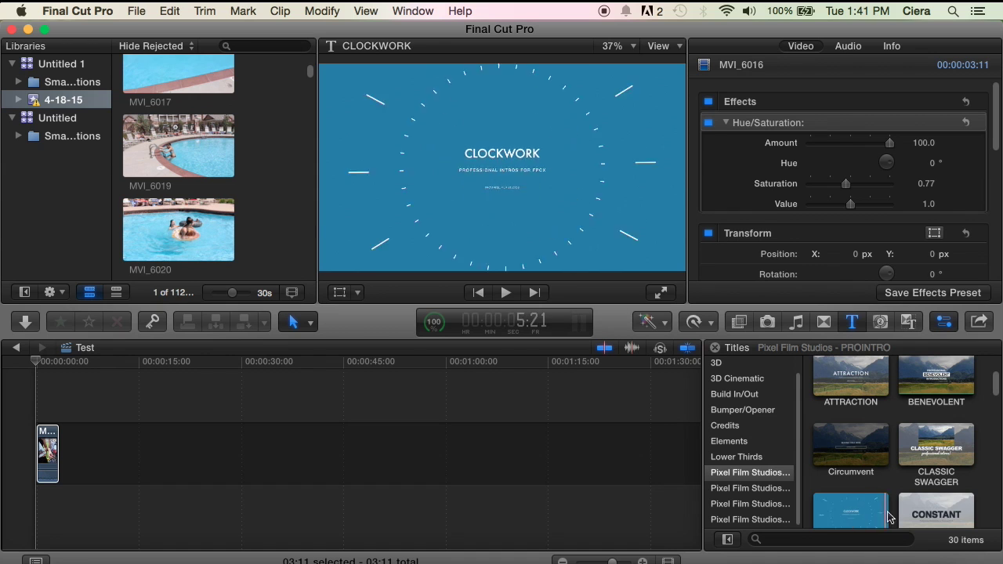
scroll(925, 509, "down", 2)
scroll(922, 509, "down", 3)
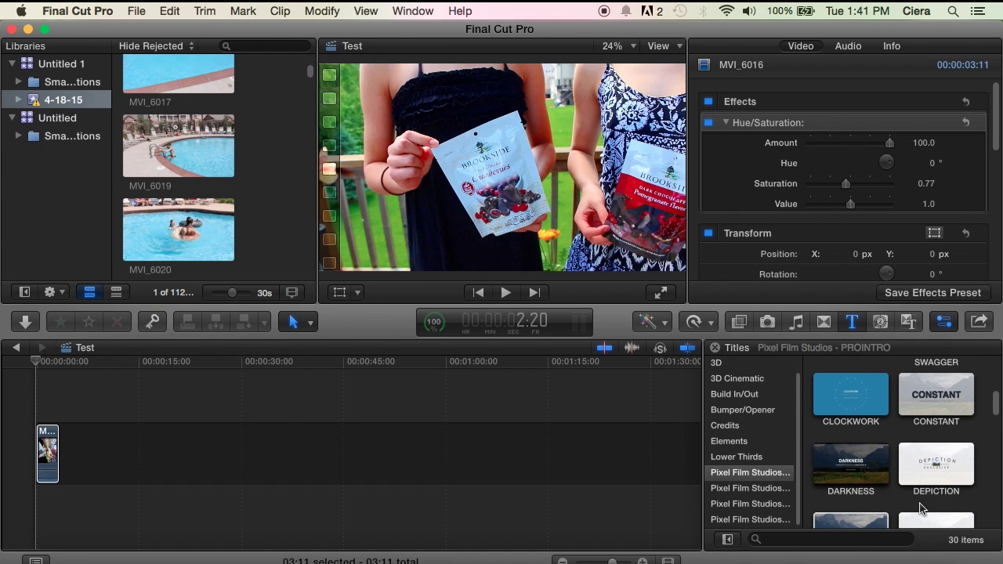
scroll(922, 468, "down", 2)
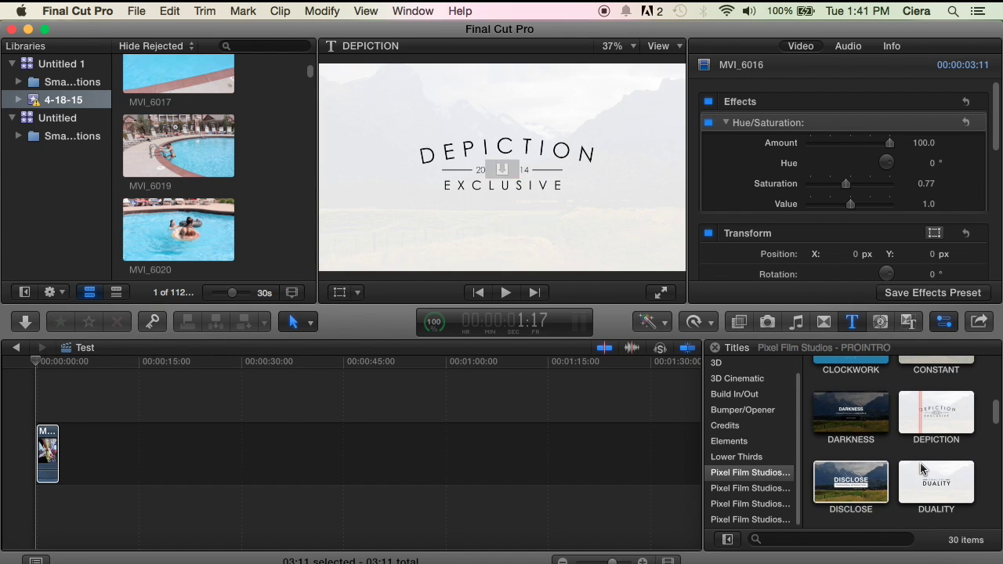
Step: Scroll through the PROINTRO VOL. 4 titles, previewing Tuney Loons, Jon & Terry and Oceanrobs
left_click(736, 492)
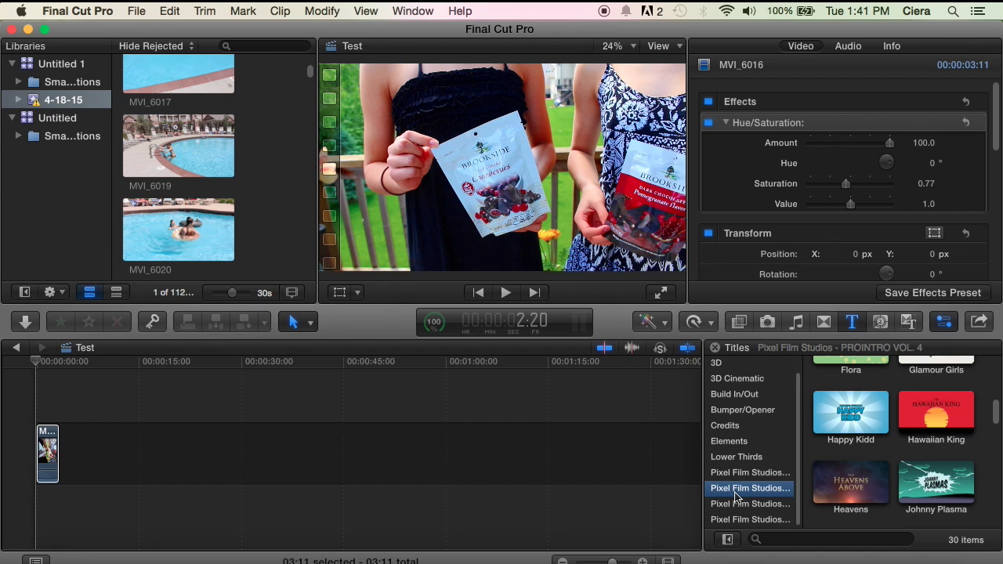
scroll(842, 468, "up", 5)
scroll(842, 469, "down", 1)
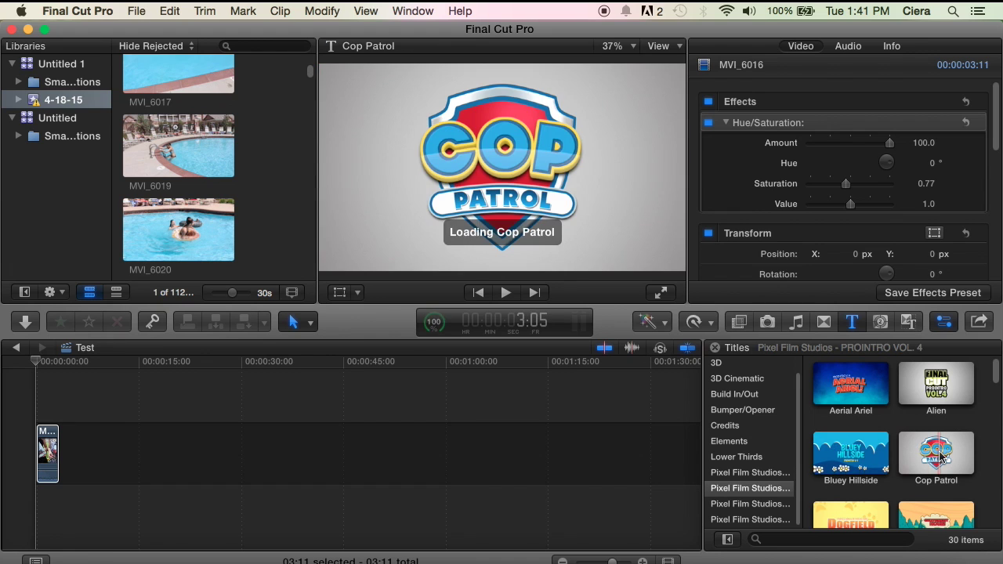
scroll(938, 455, "down", 2)
scroll(850, 470, "down", 3)
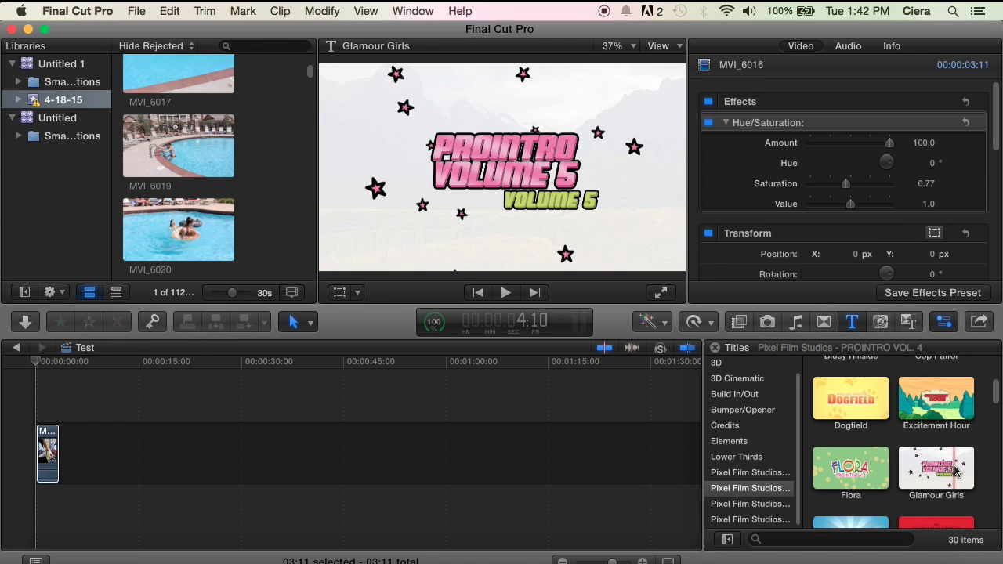
scroll(956, 470, "down", 3)
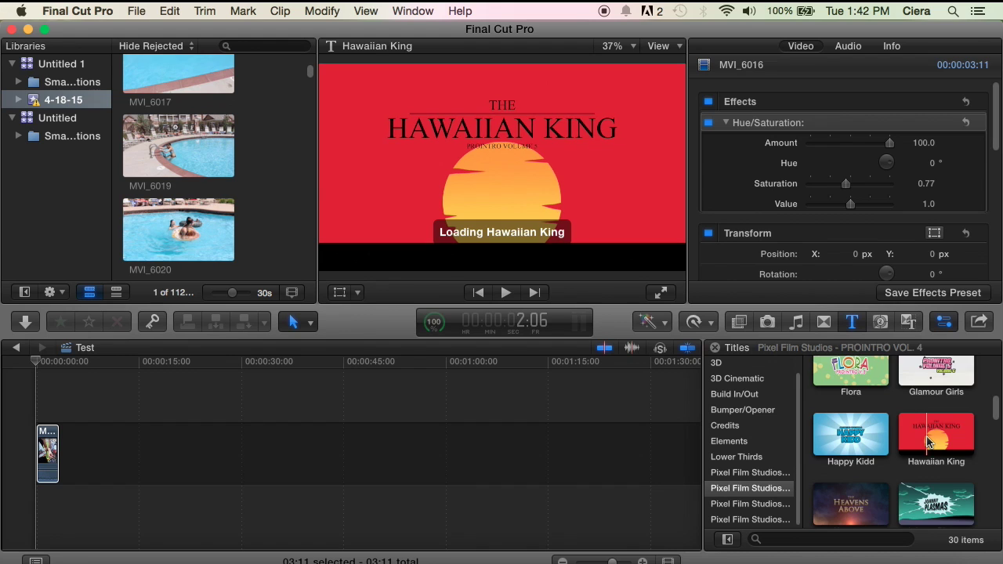
scroll(926, 443, "down", 2)
scroll(927, 443, "down", 2)
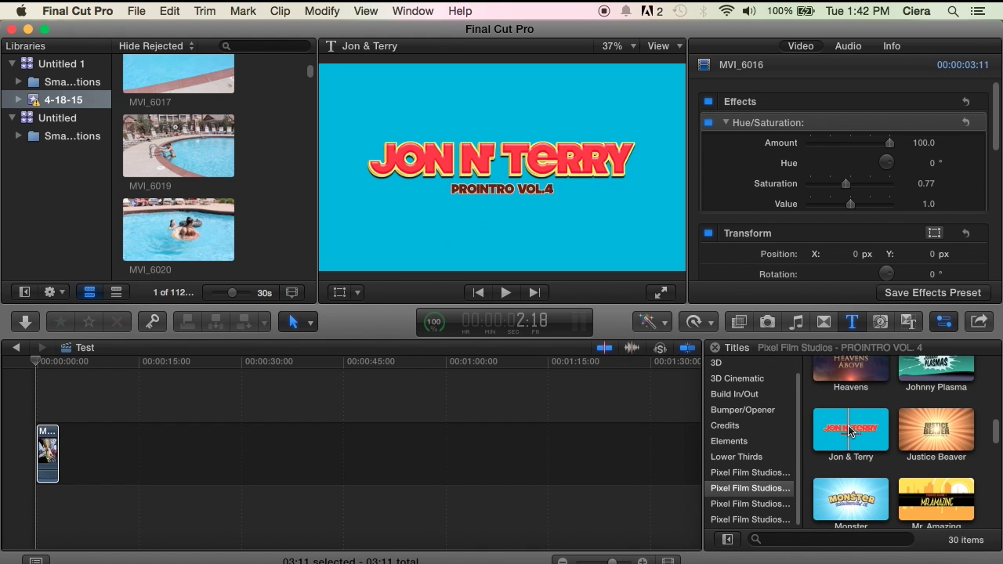
scroll(850, 429, "down", 3)
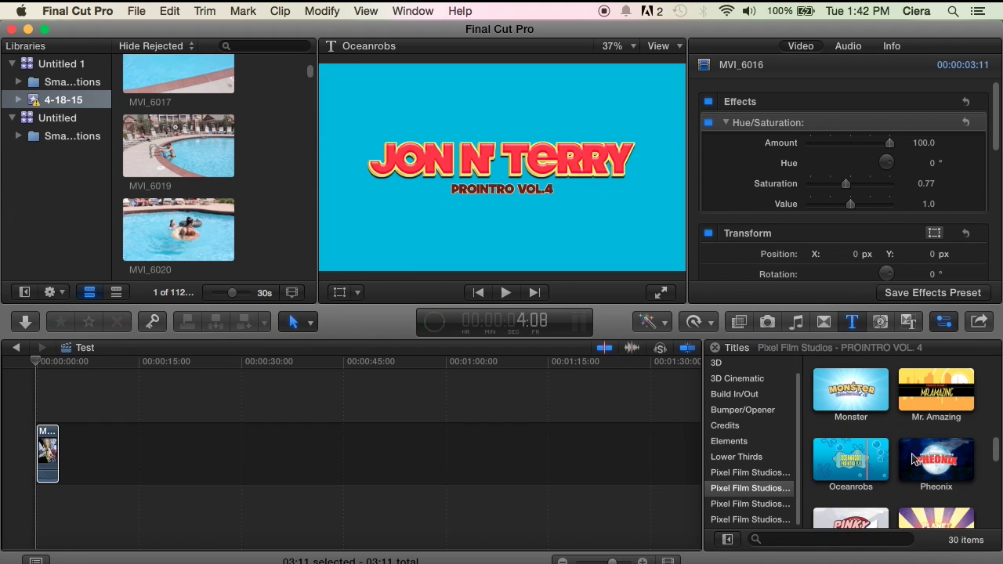
scroll(846, 475, "down", 1)
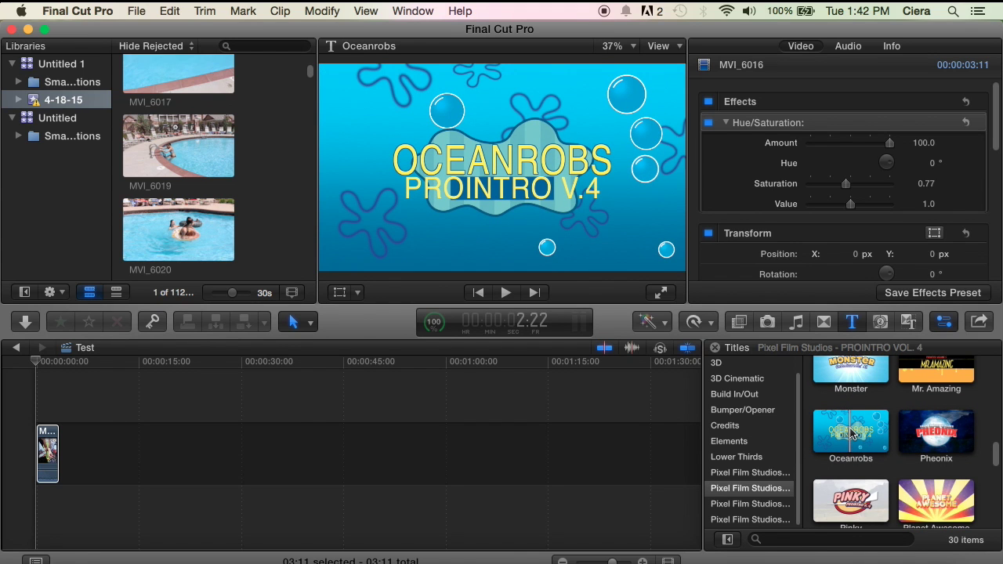
scroll(853, 432, "down", 6)
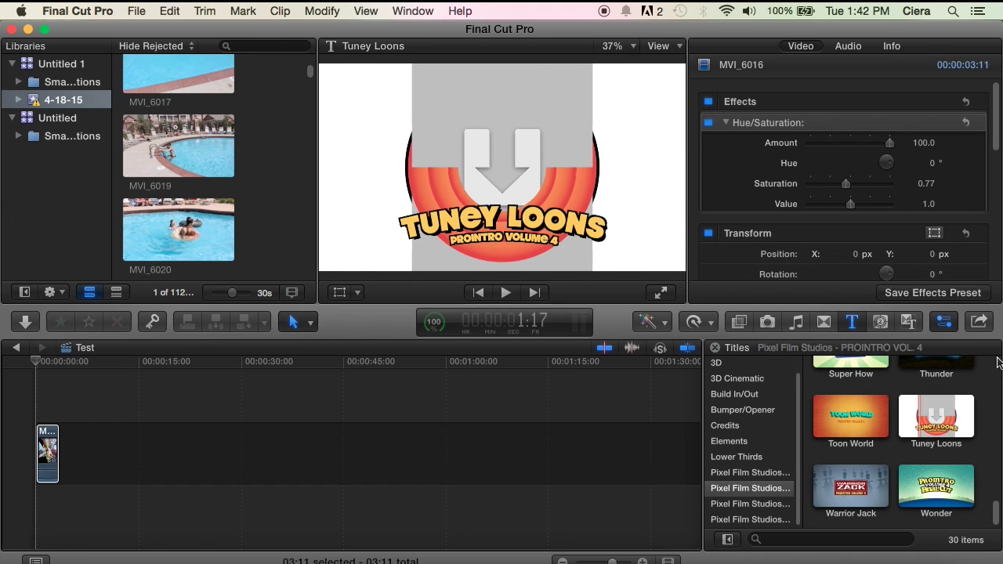
Step: Drag the Tuney Loons title into the timeline after MVI_6016 and put the playhead on it
left_click_drag(914, 444, 78, 451)
left_click(76, 396)
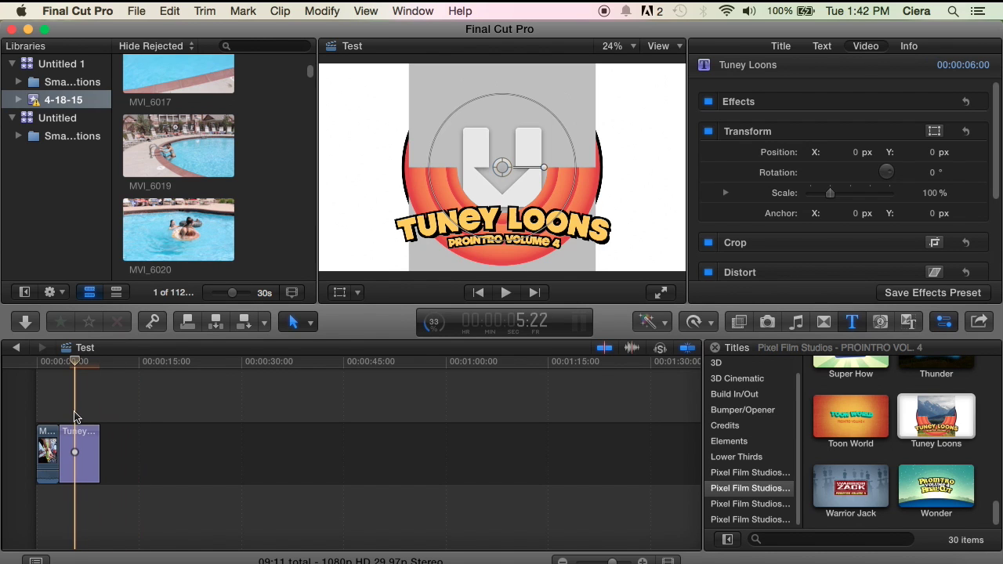
scroll(919, 460, "up", 3)
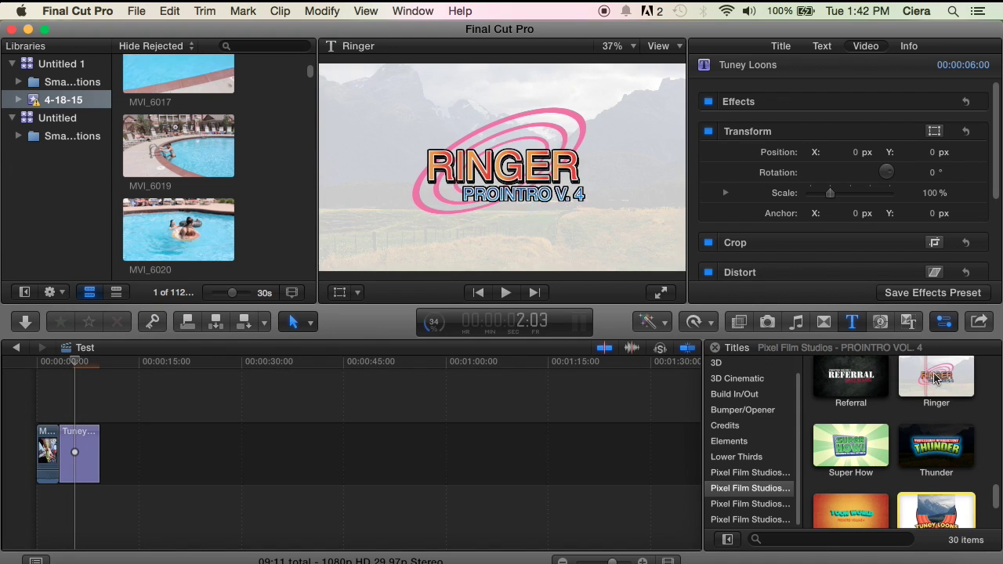
scroll(901, 392, "up", 3)
scroll(897, 402, "up", 5)
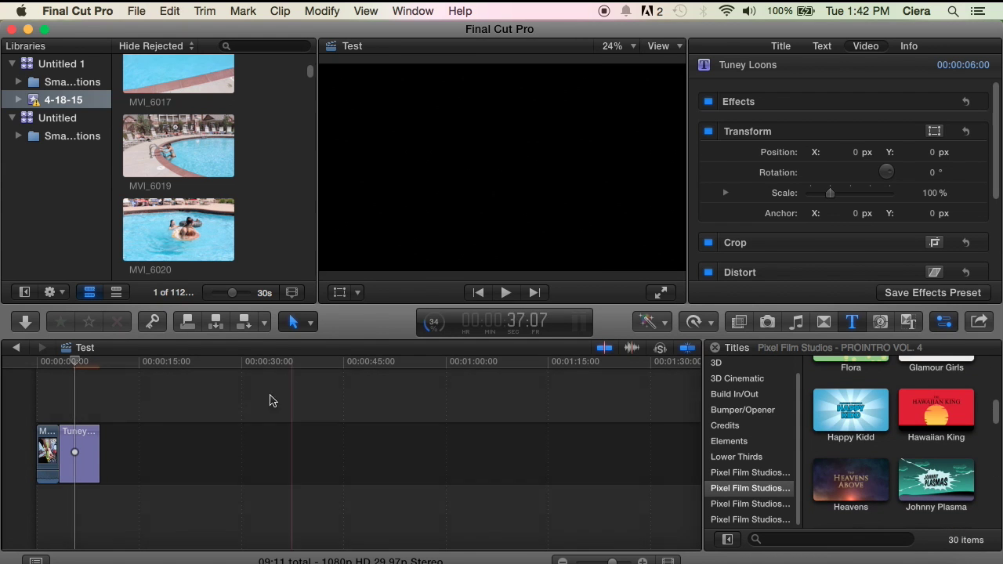
Step: Delete the Tuney Loons title from the timeline
left_click(79, 454)
key("Delete")
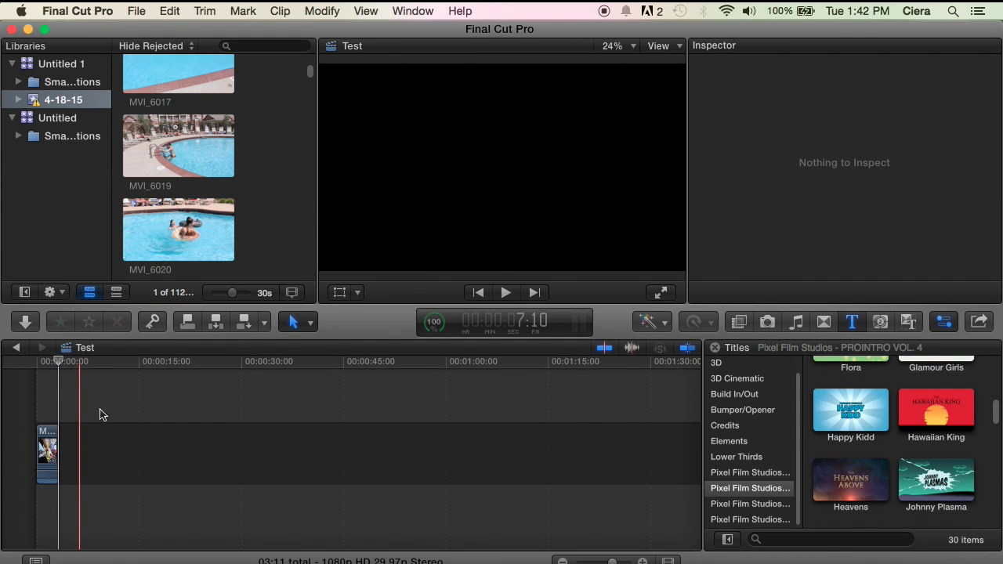
scroll(194, 253, "down", 2)
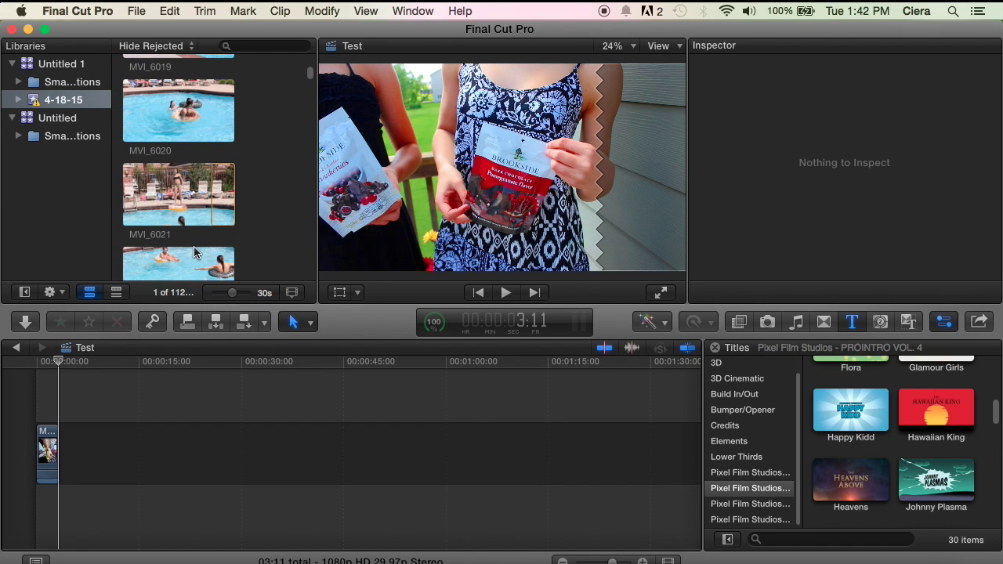
Step: Open the '5 Ways to be Healthy and Active during Summer' project from Projects and zoom the timeline in
left_click(209, 204)
scroll(209, 205, "up", 1)
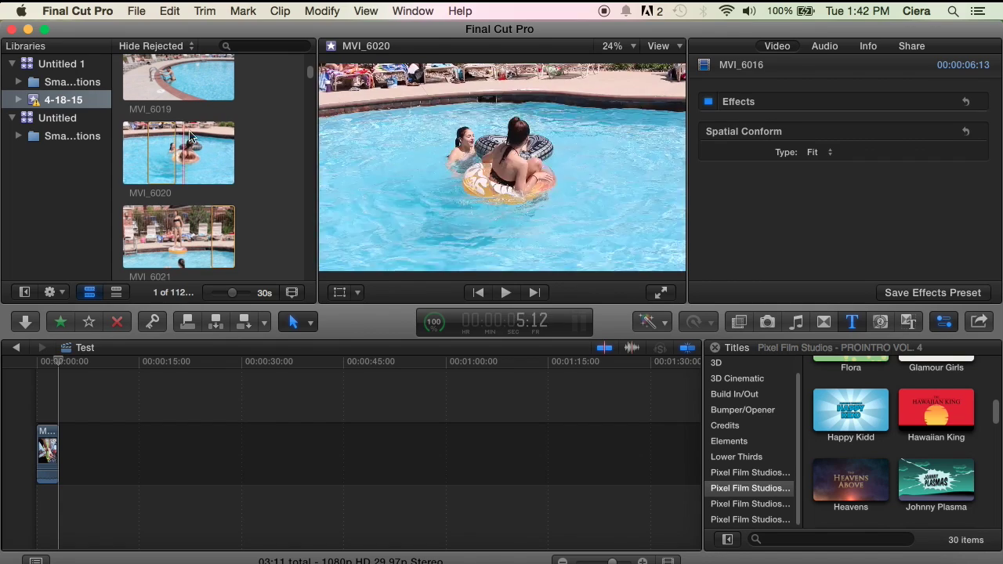
scroll(205, 149, "up", 2)
scroll(204, 152, "up", 1)
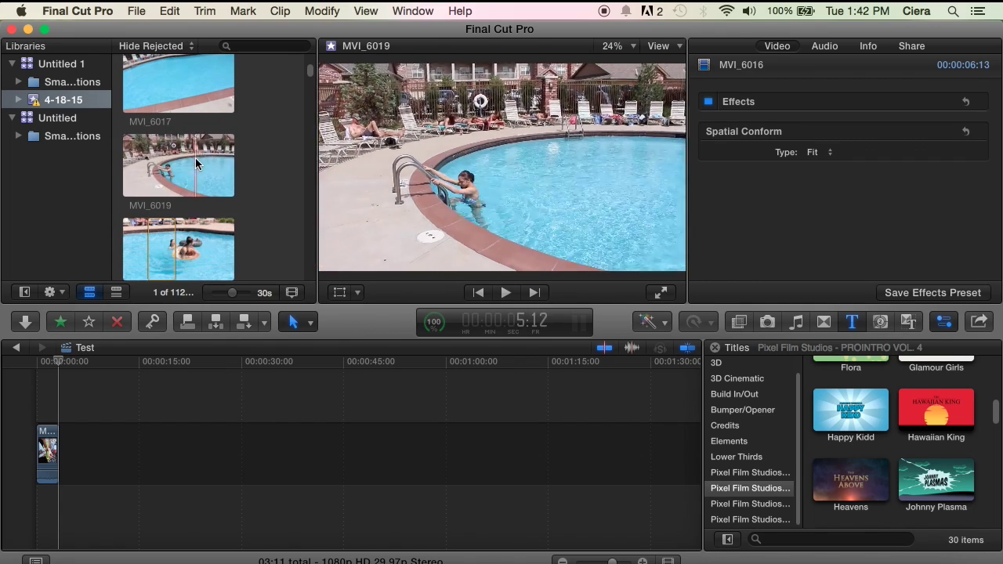
scroll(195, 157, "up", 5)
scroll(237, 191, "up", 1)
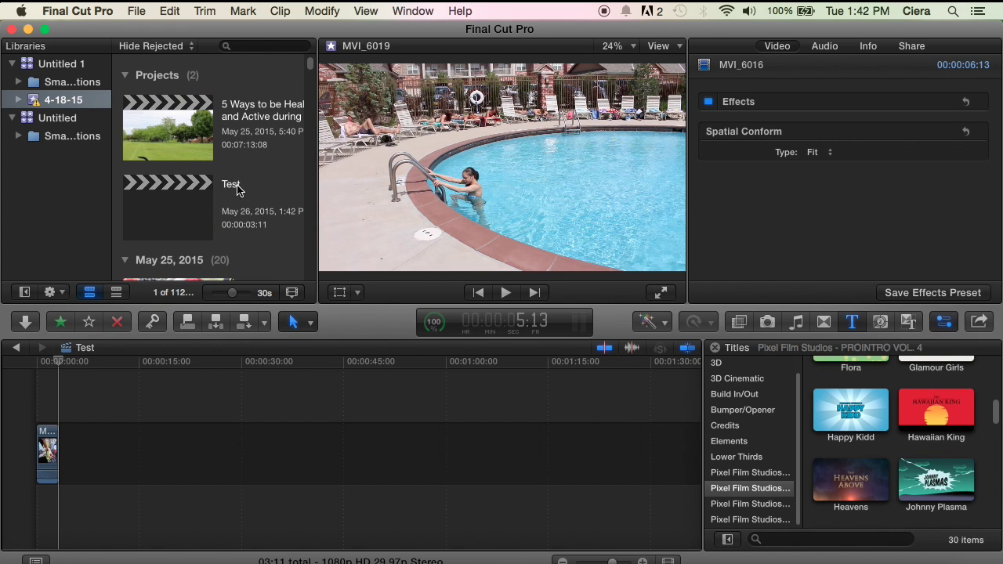
double_click(175, 142)
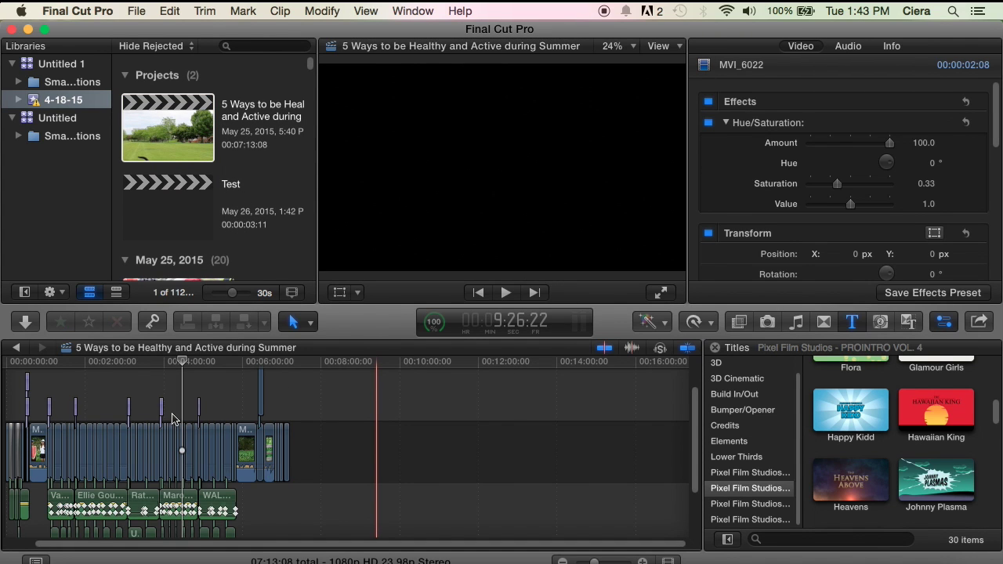
key("super+equal")
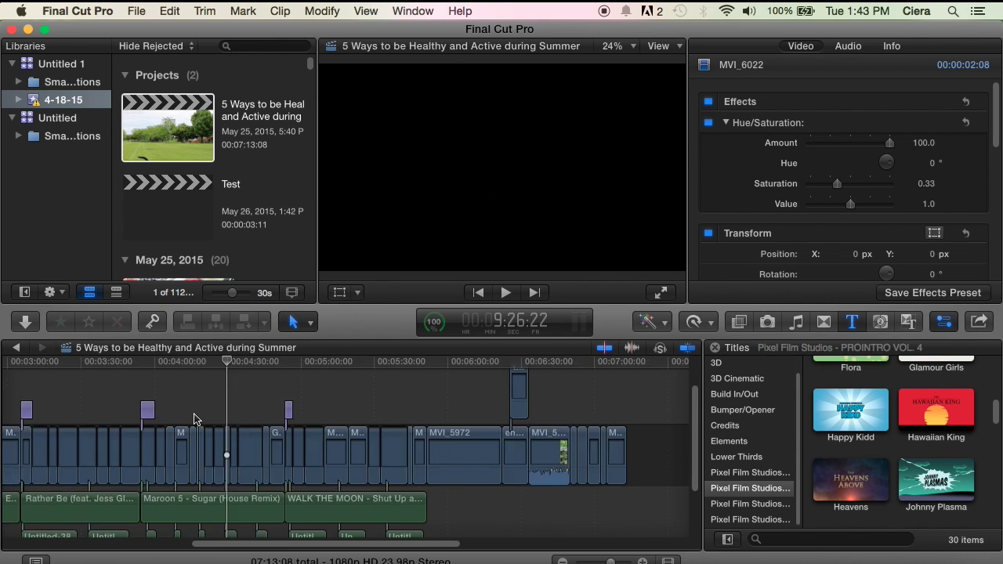
left_click(61, 408)
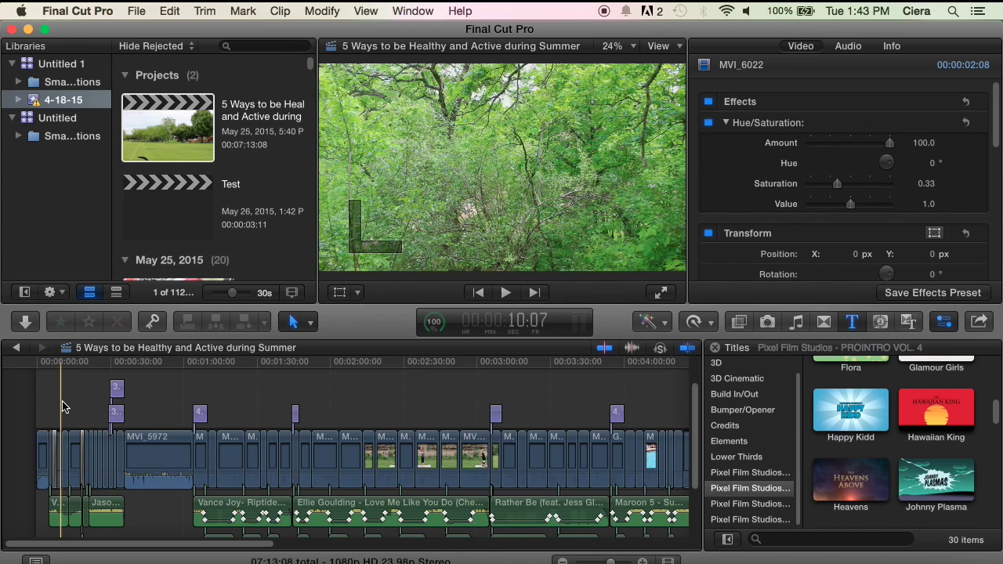
key("XF86AudioMute")
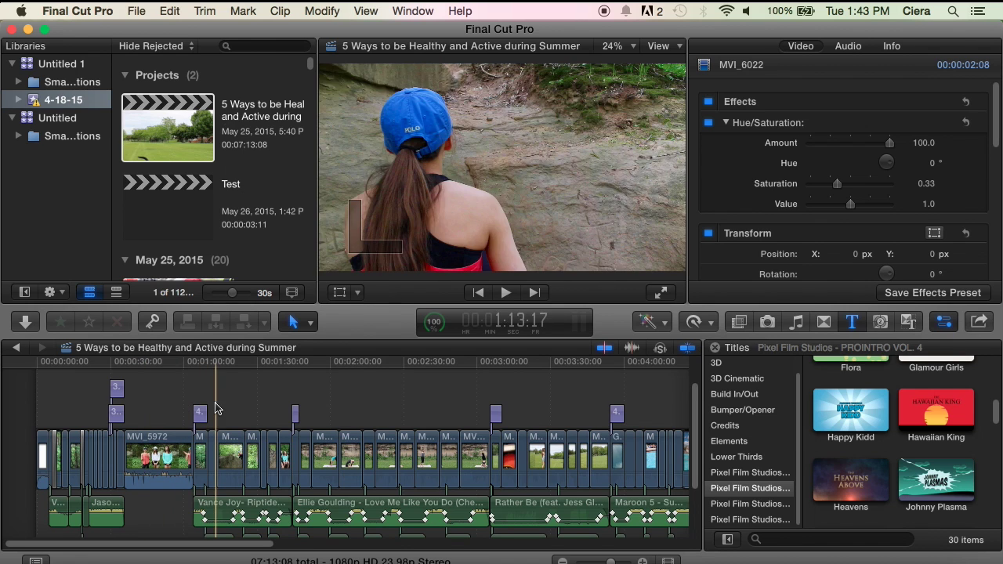
scroll(161, 405, "right", 2)
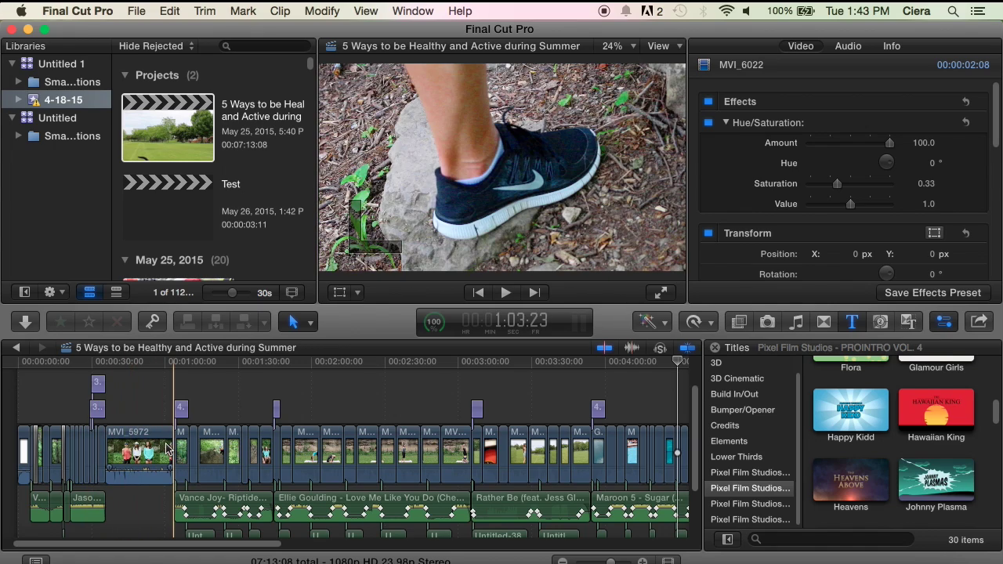
scroll(177, 449, "right", 5)
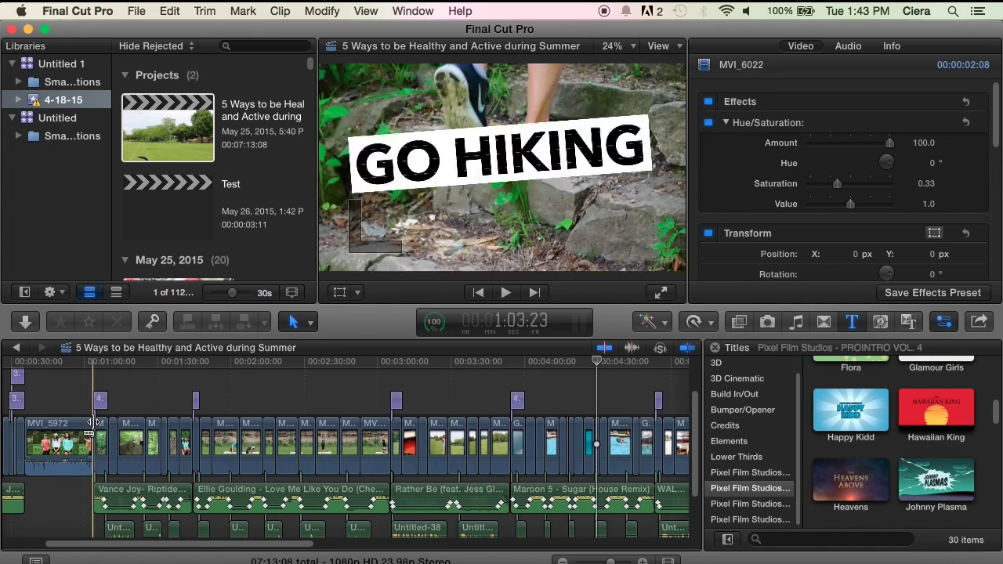
key("super+minus")
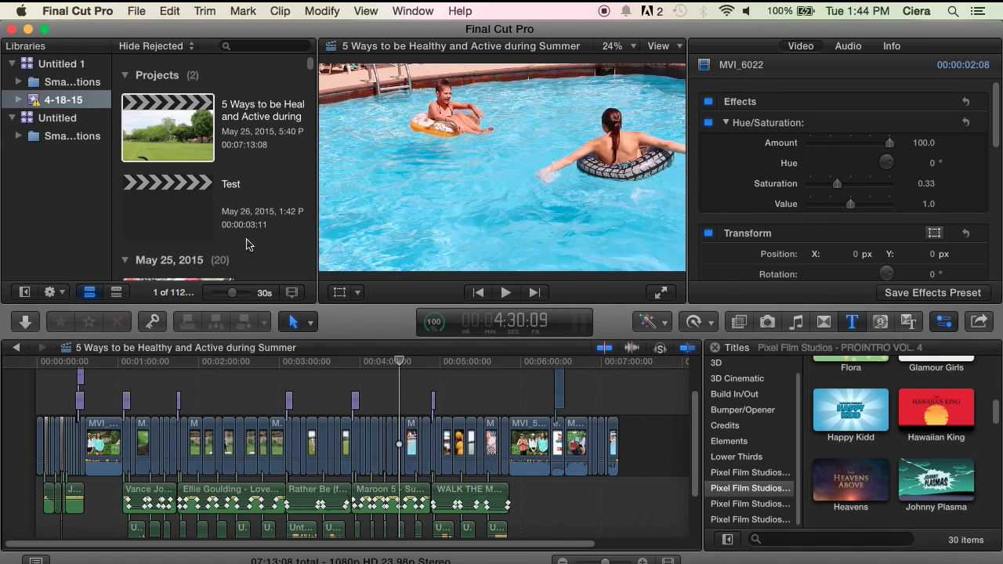
Step: Run a SoundCloud search for 'budapest'
scroll(251, 237, "down", 5)
scroll(251, 237, "down", 10)
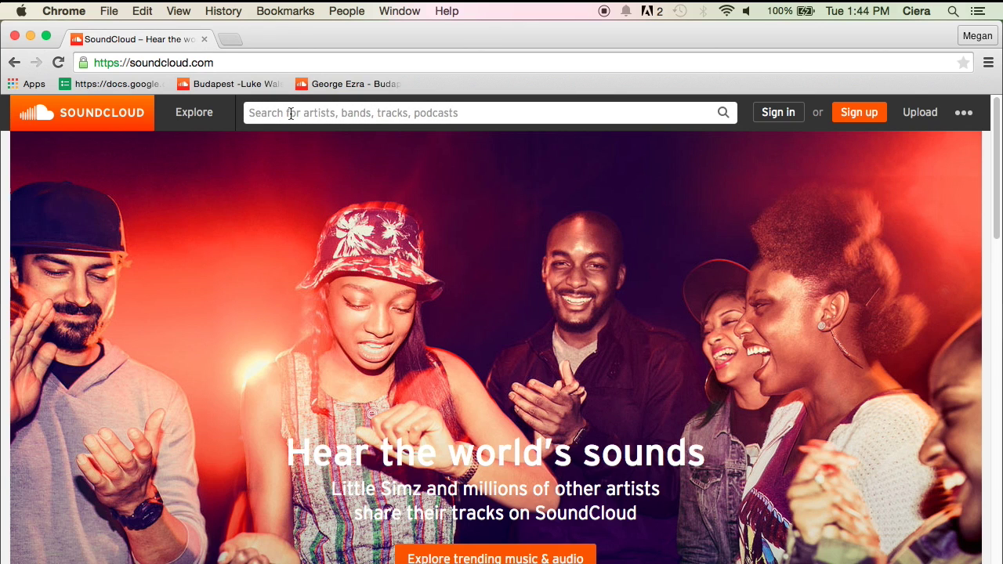
type("bobl")
key("BackSpace")
key("BackSpace")
key("BackSpace")
type("udapest")
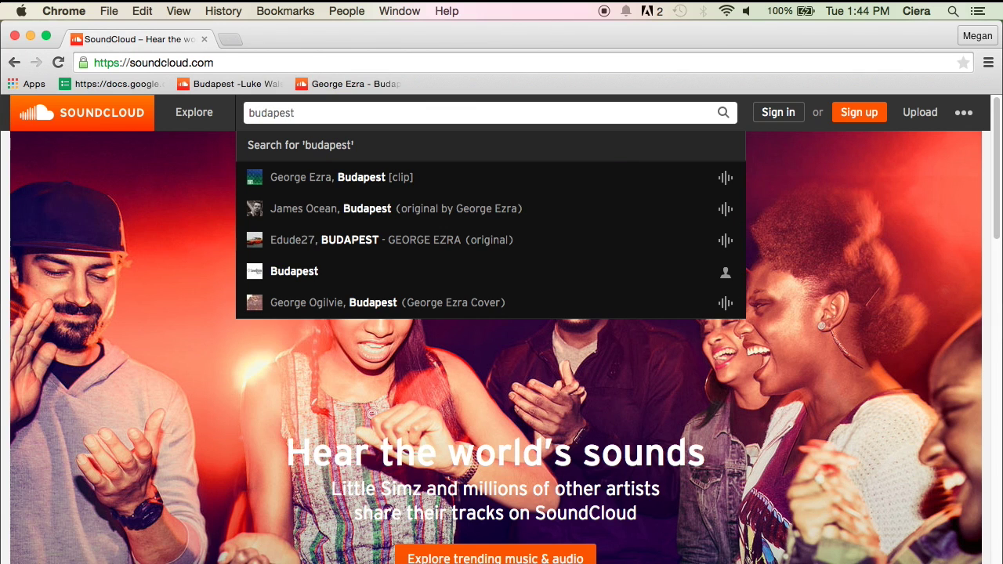
key("Return")
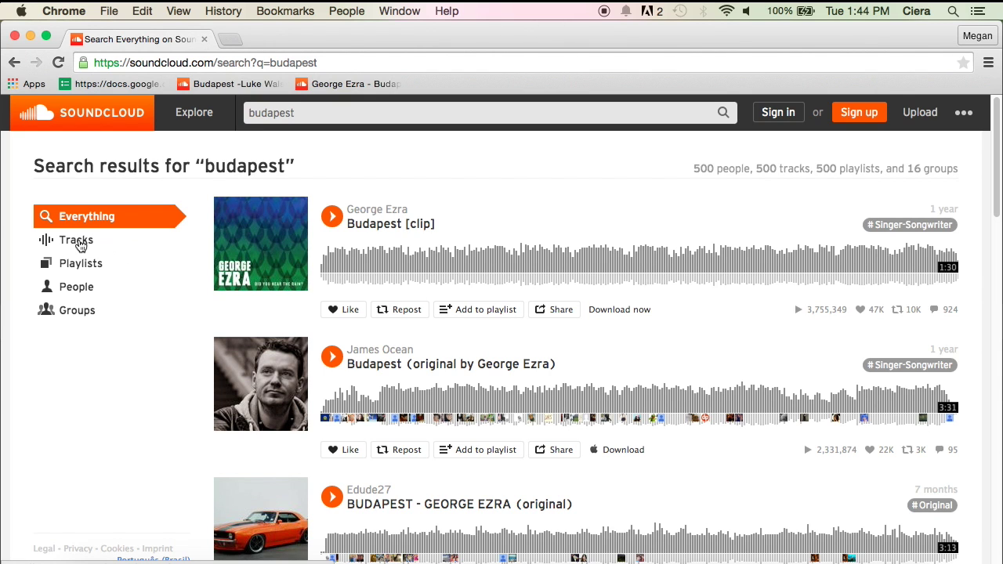
Step: Show only Tracks licensed 'To use commercially' and scroll through the 182 results
left_click(78, 241)
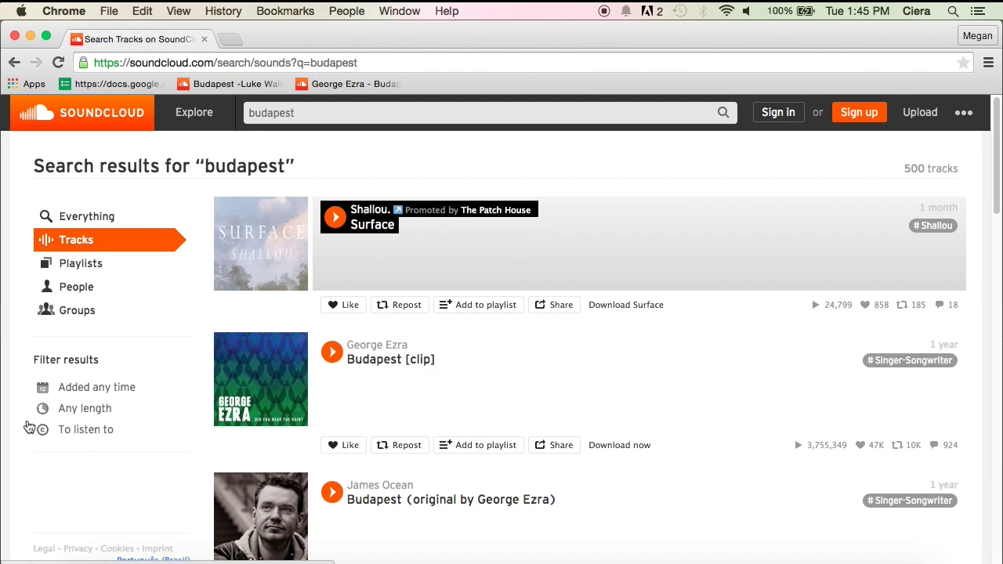
left_click(100, 437)
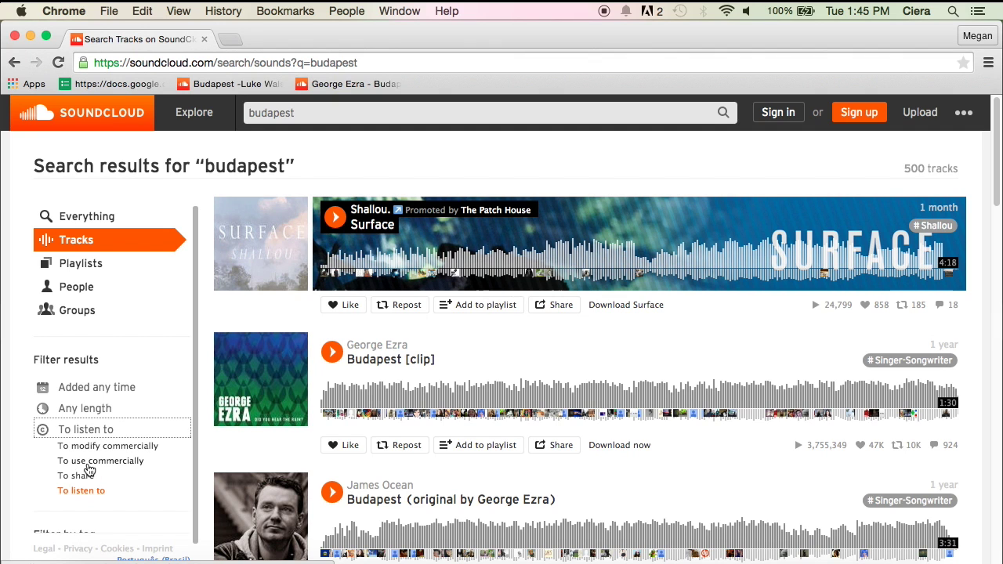
left_click(89, 462)
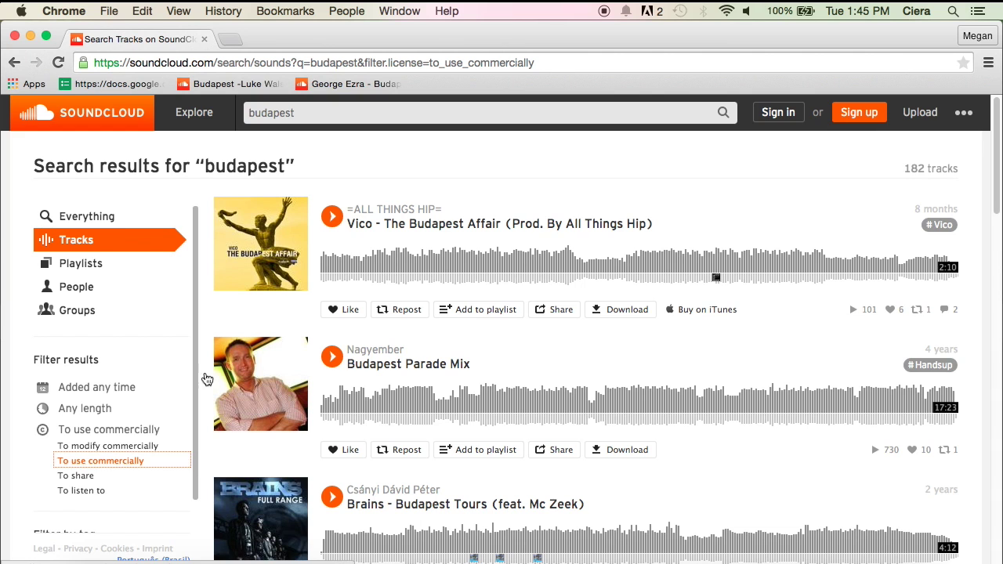
scroll(552, 482, "down", 5)
scroll(552, 481, "down", 4)
scroll(555, 484, "up", 1)
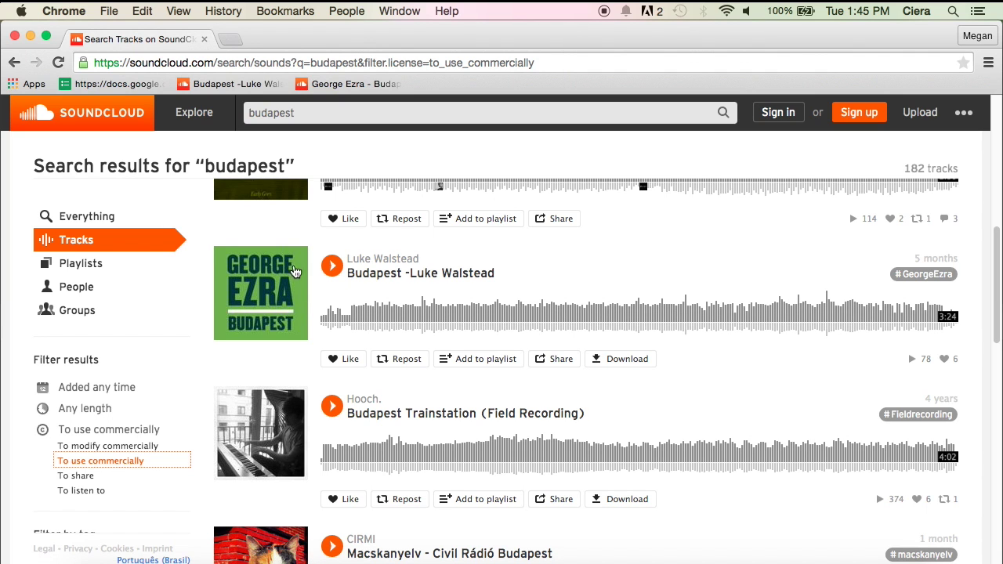
scroll(308, 276, "up", 10)
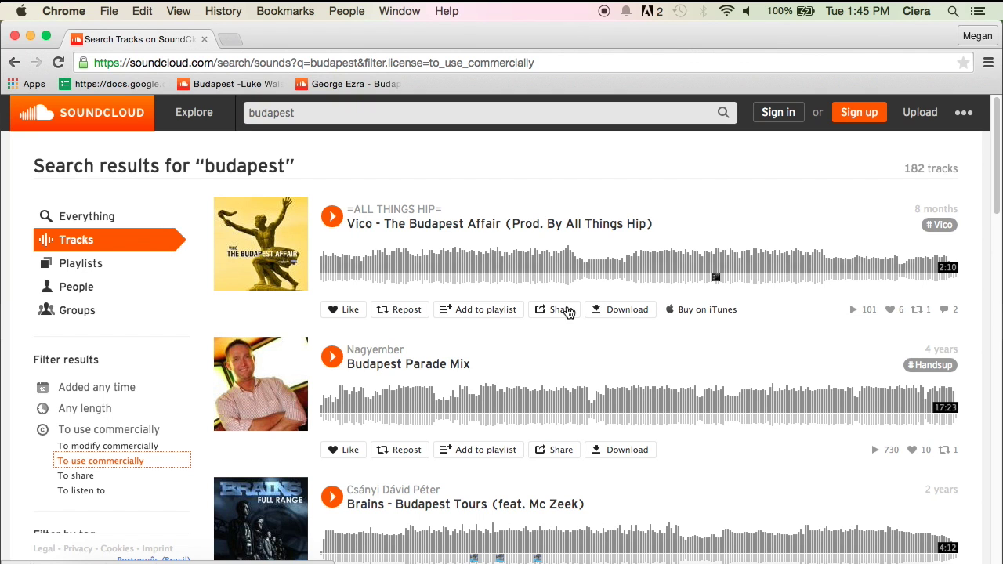
scroll(677, 400, "down", 10)
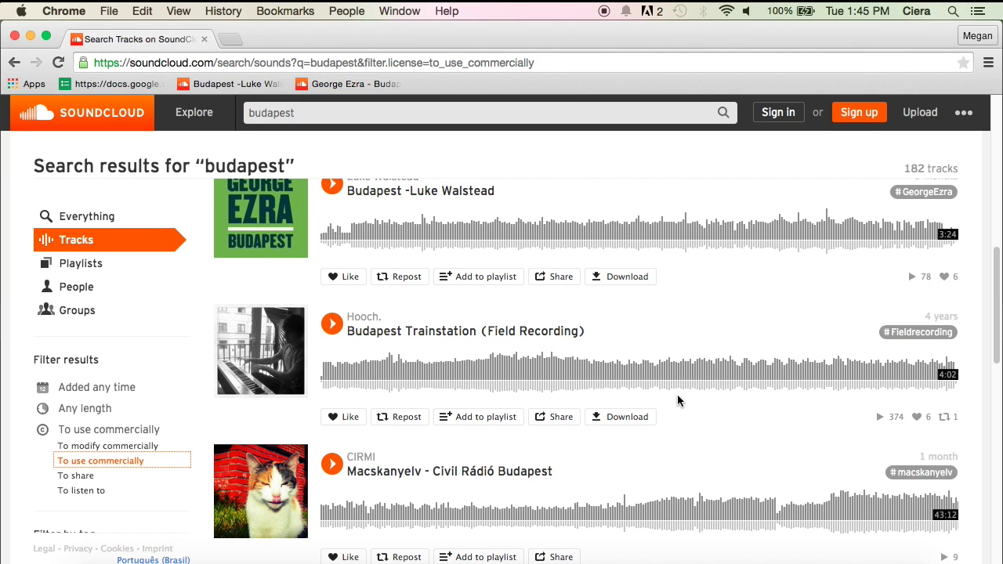
scroll(677, 400, "up", 10)
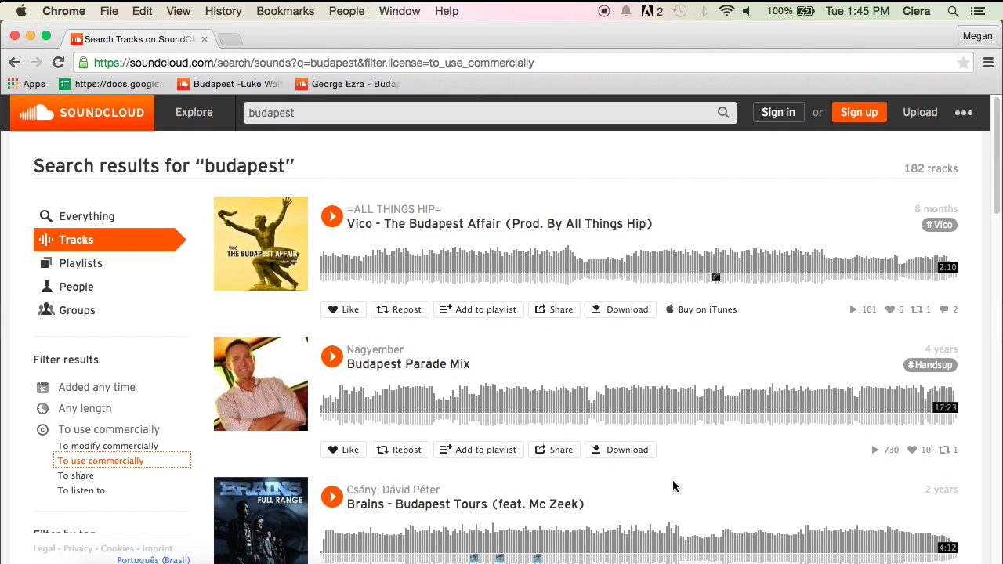
Step: Back in Final Cut Pro, append MVI_5972 to the Test timeline and zoom out to fit it
left_click(740, 561)
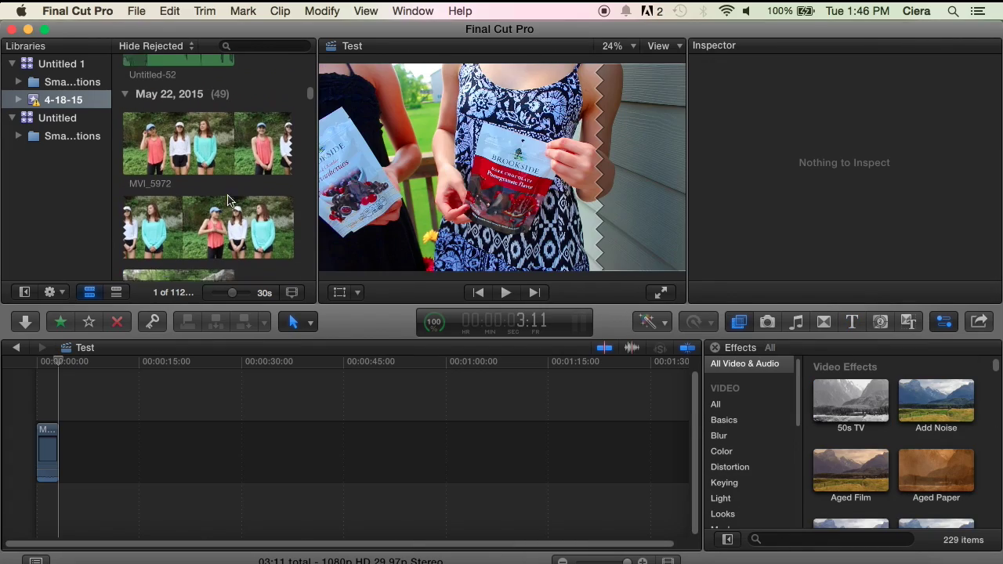
left_click(140, 156)
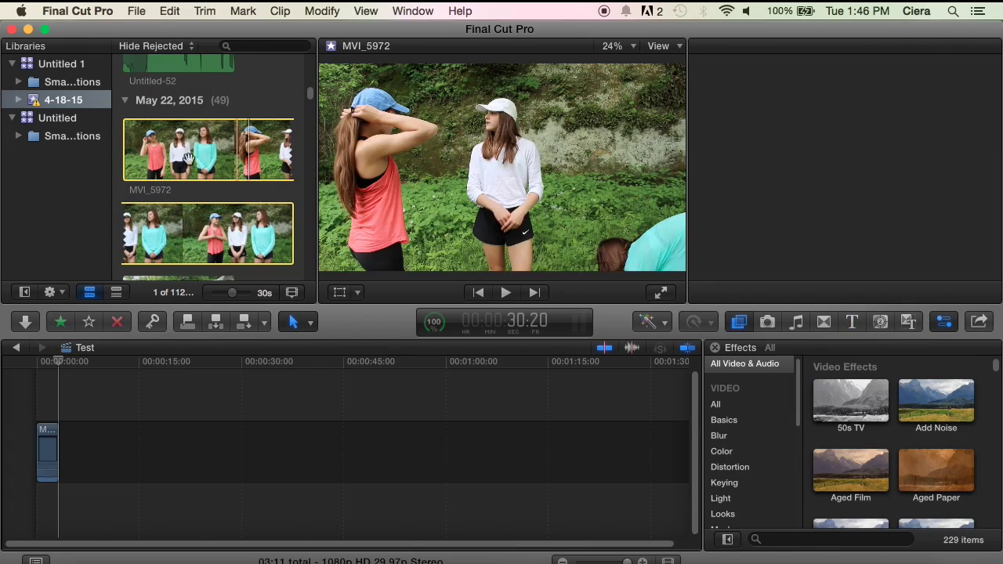
key("e")
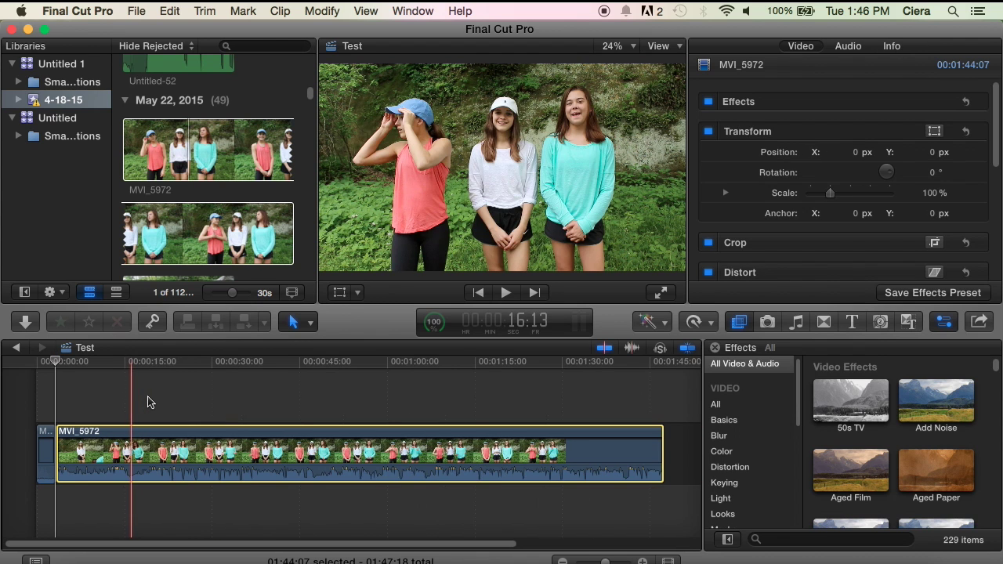
key("super+minus")
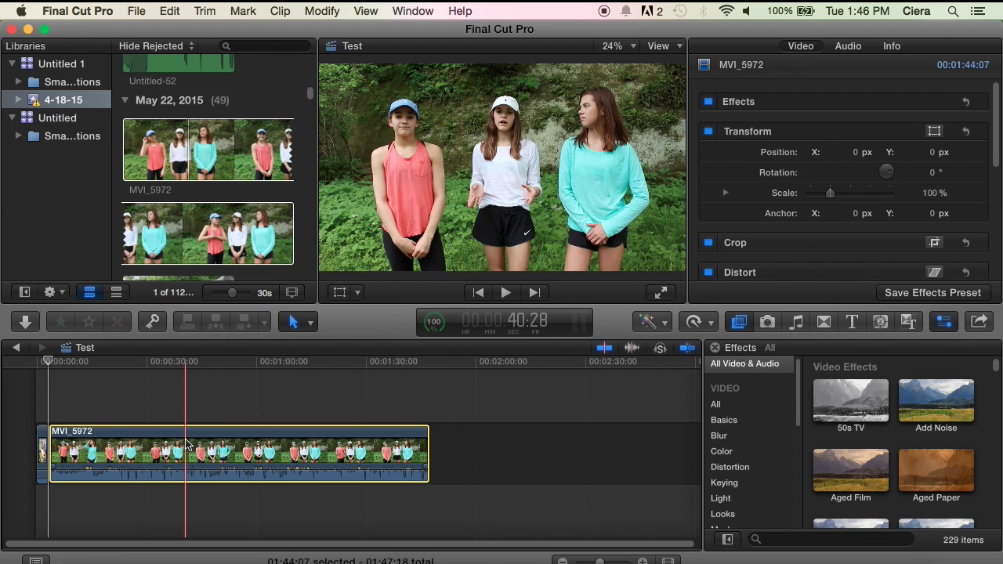
left_click(186, 444)
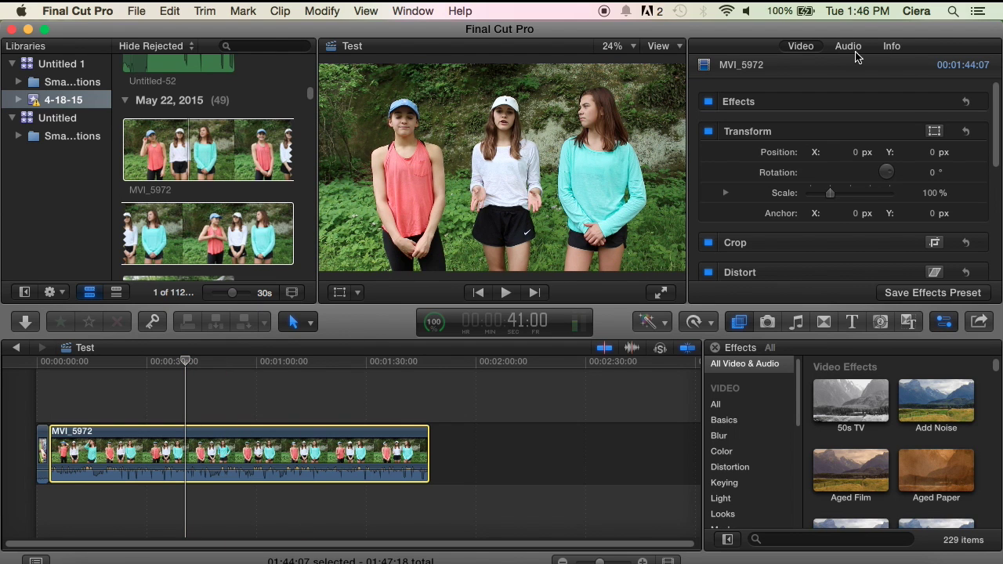
Step: Apply the Voice Enhance equalization preset in the clip's Audio Inspector and close the Graphic EQ
key("Tab")
left_click(850, 49)
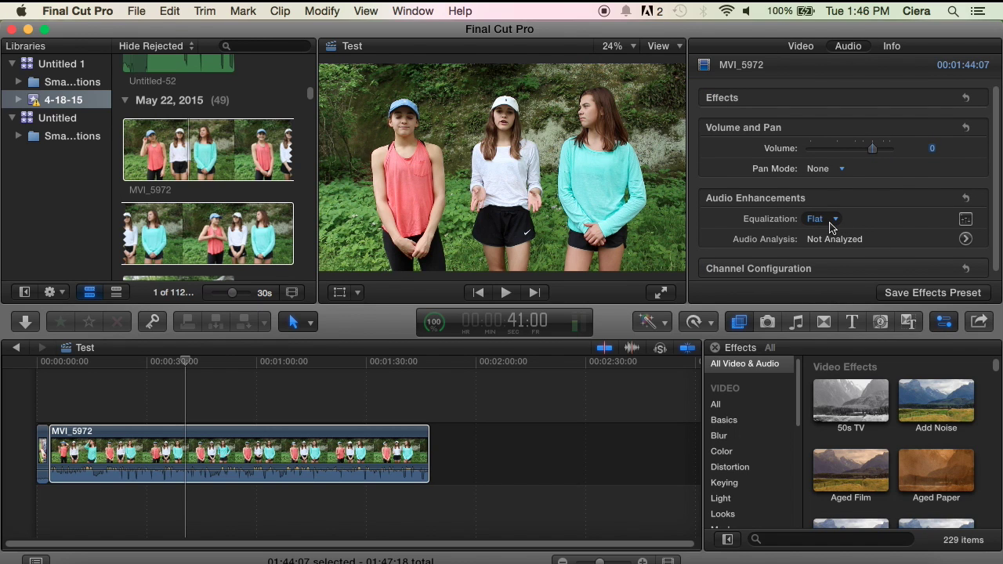
left_click(831, 220)
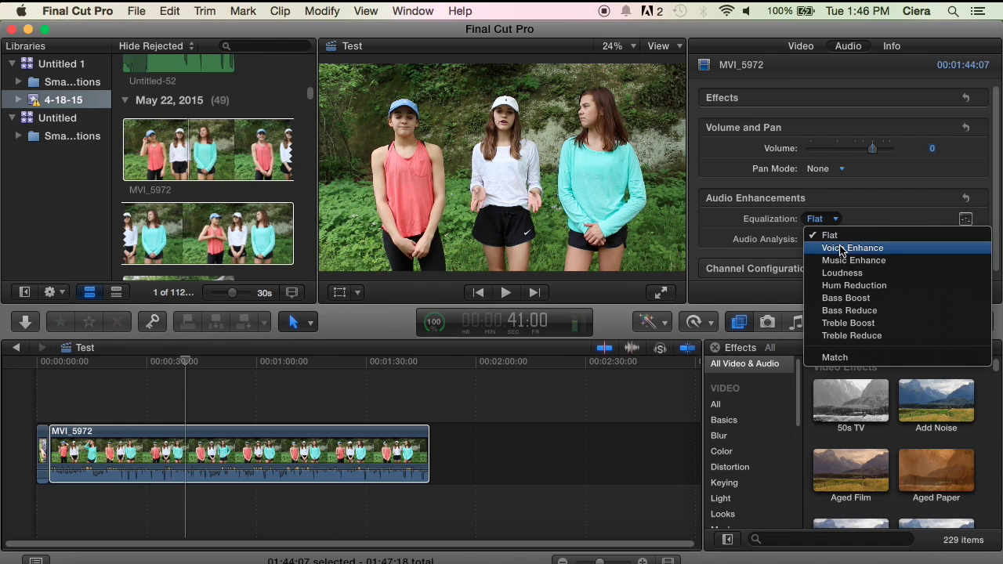
left_click(835, 246)
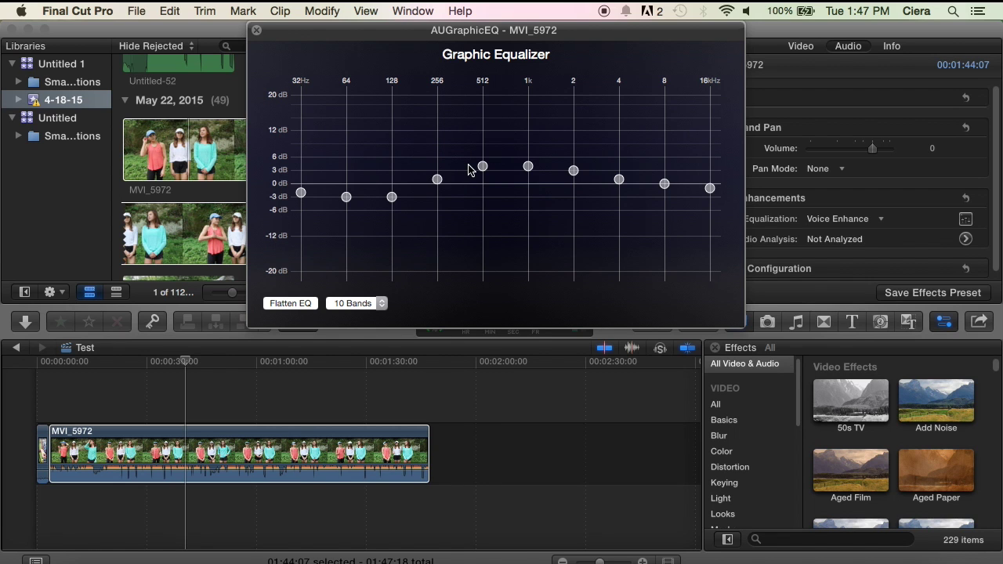
left_click(256, 30)
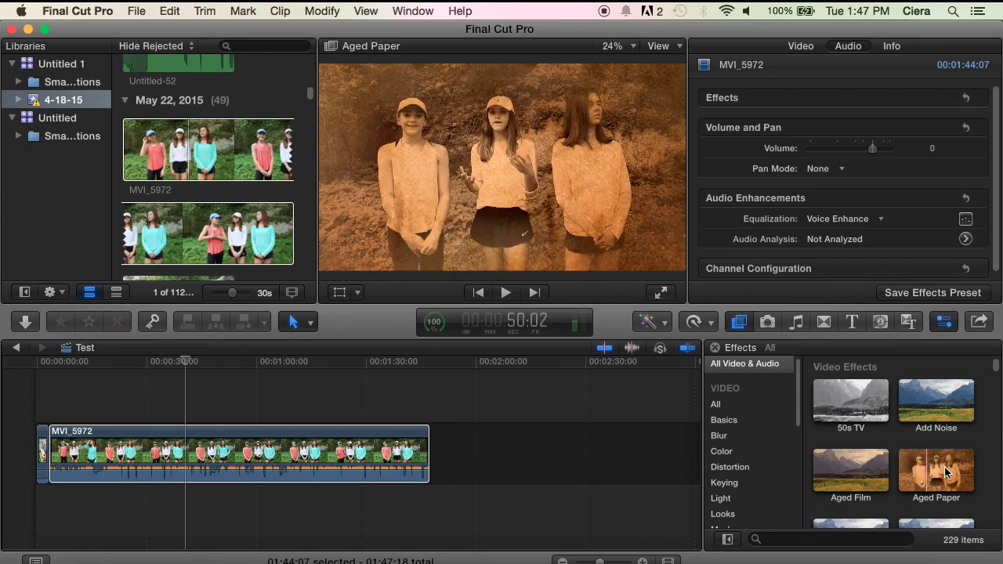
scroll(946, 470, "down", 2)
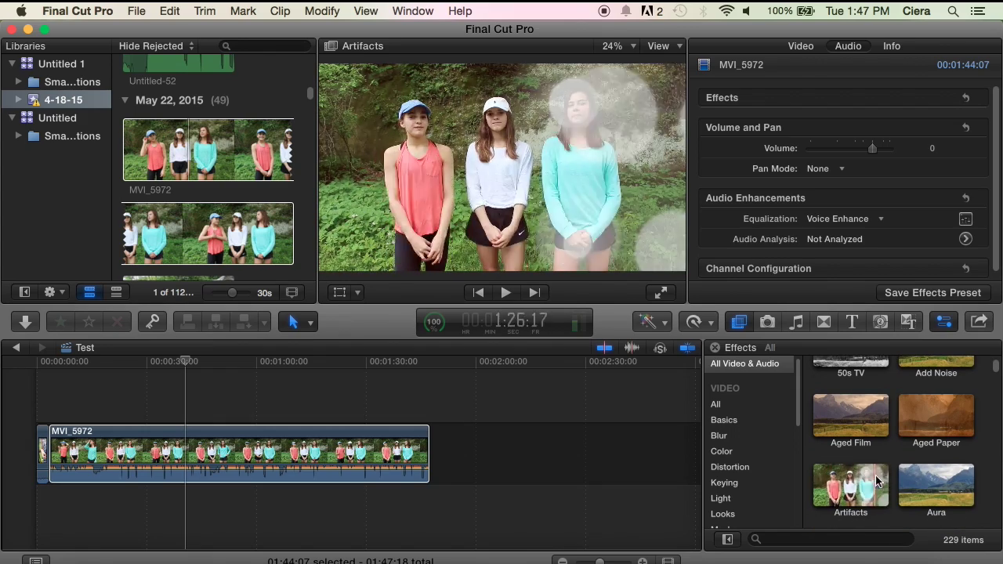
scroll(930, 479, "down", 1)
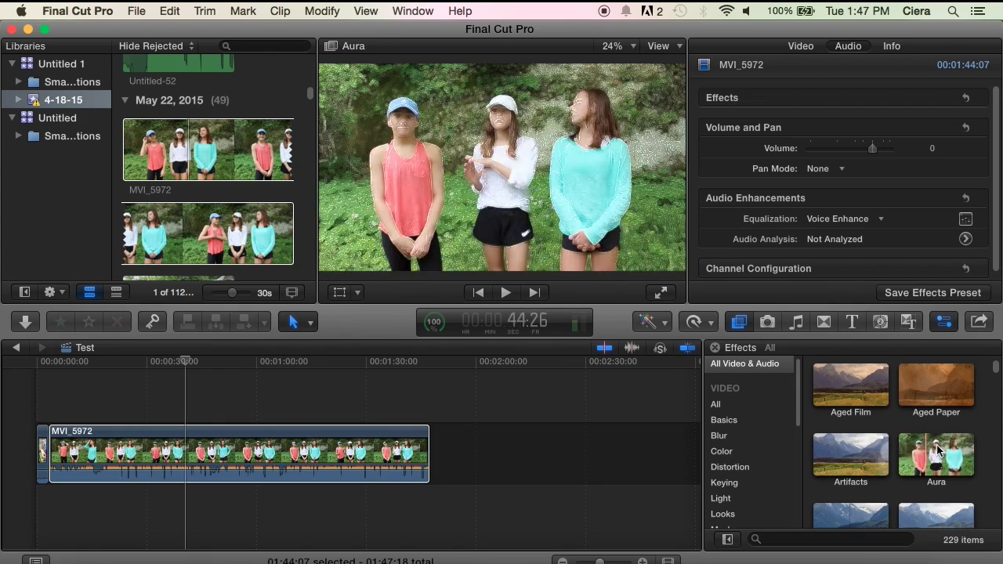
scroll(937, 448, "down", 2)
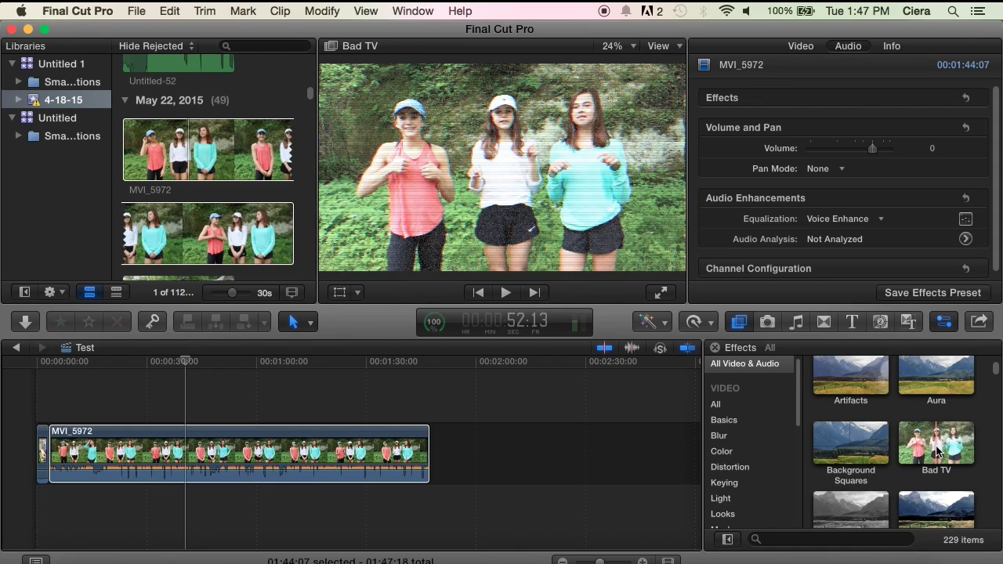
scroll(937, 451, "down", 2)
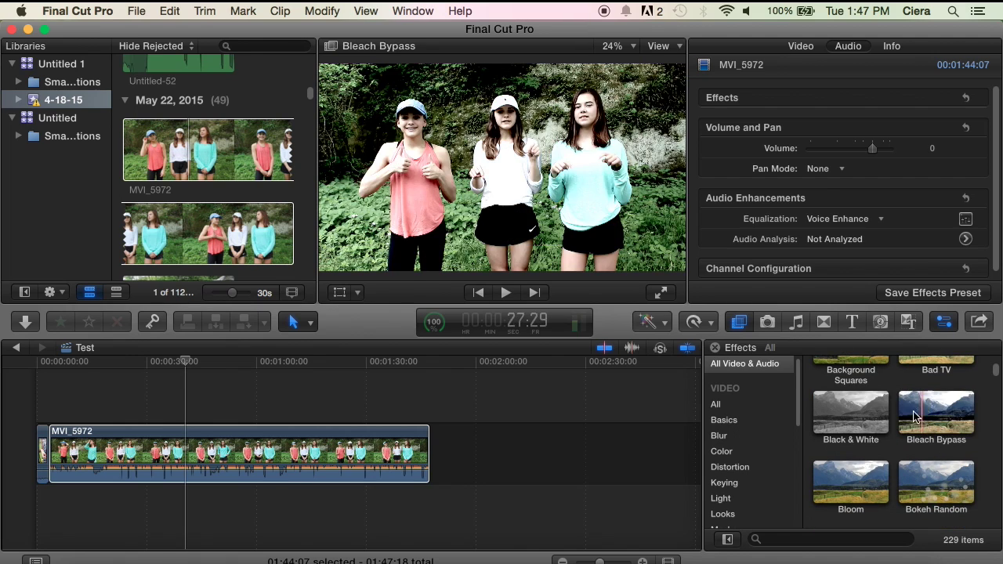
scroll(940, 417, "down", 2)
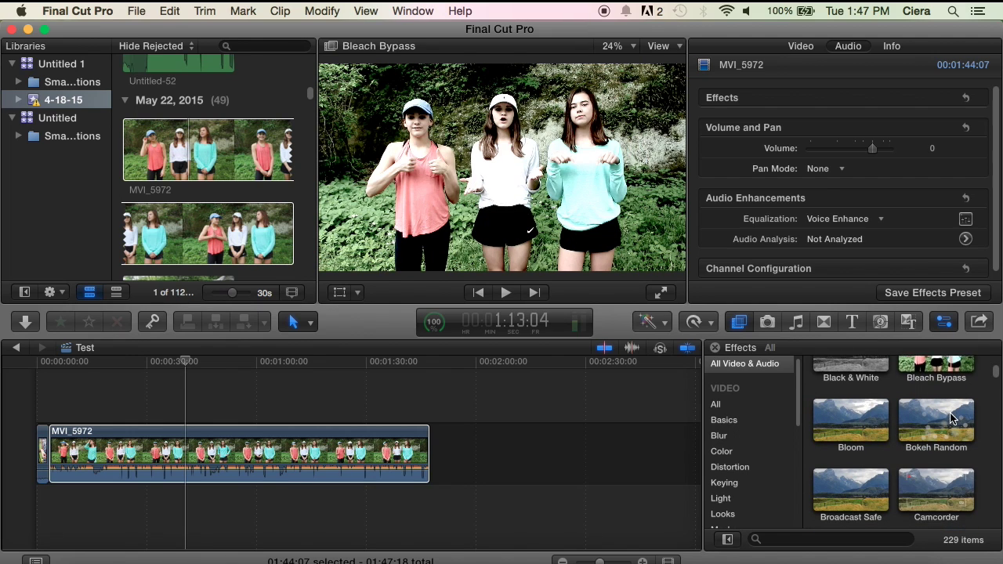
scroll(950, 423, "down", 2)
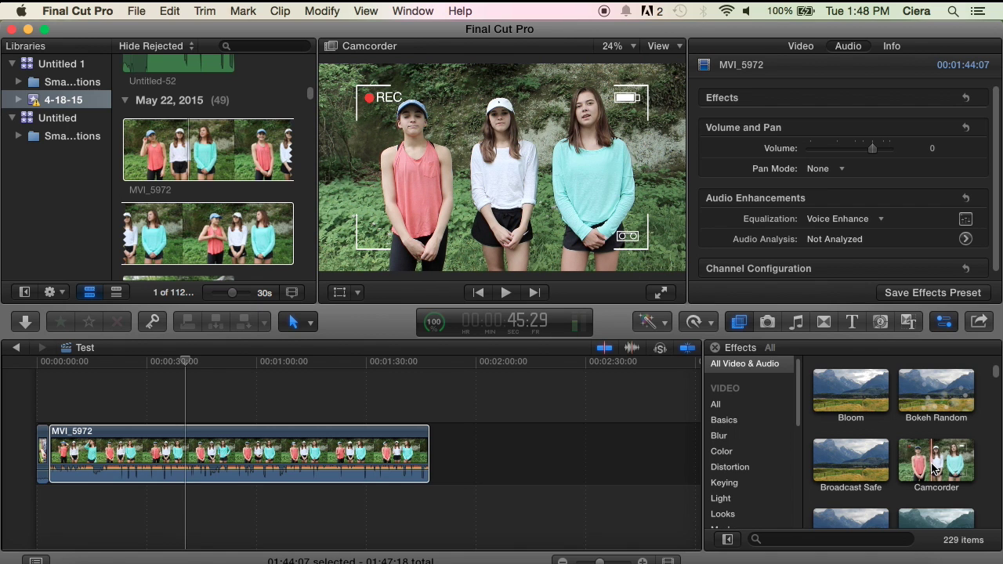
scroll(935, 468, "down", 4)
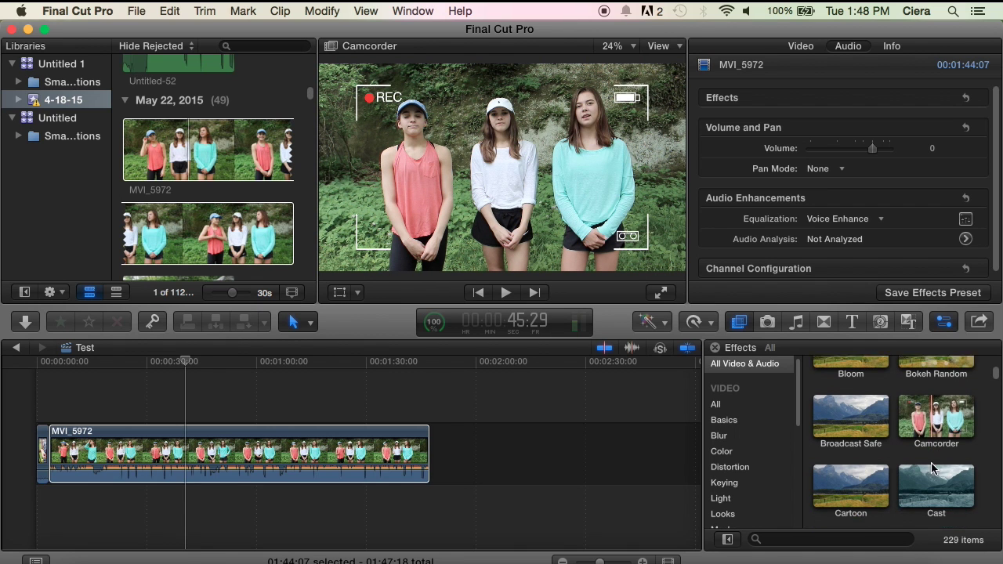
scroll(932, 468, "down", 3)
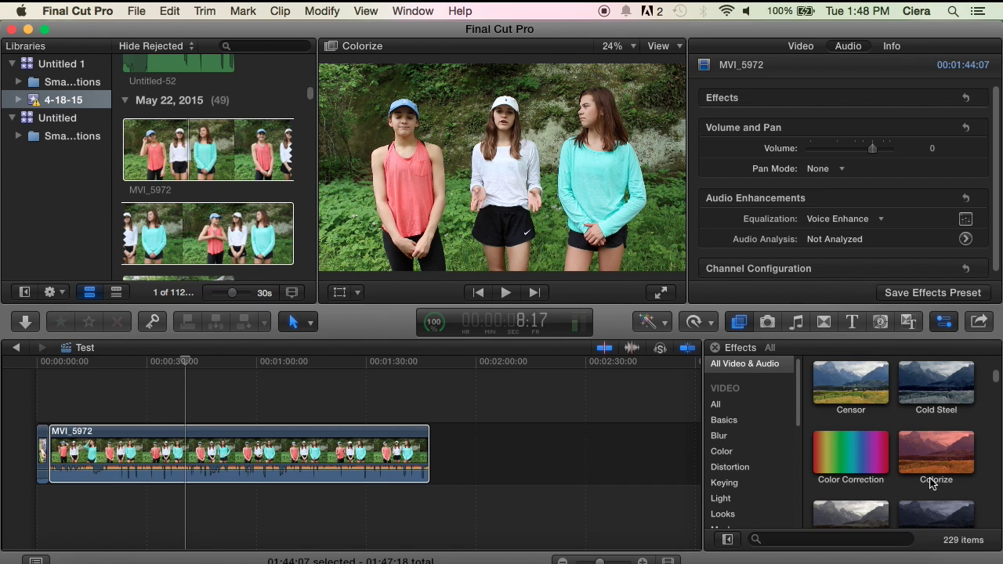
scroll(938, 482, "down", 2)
scroll(938, 487, "down", 4)
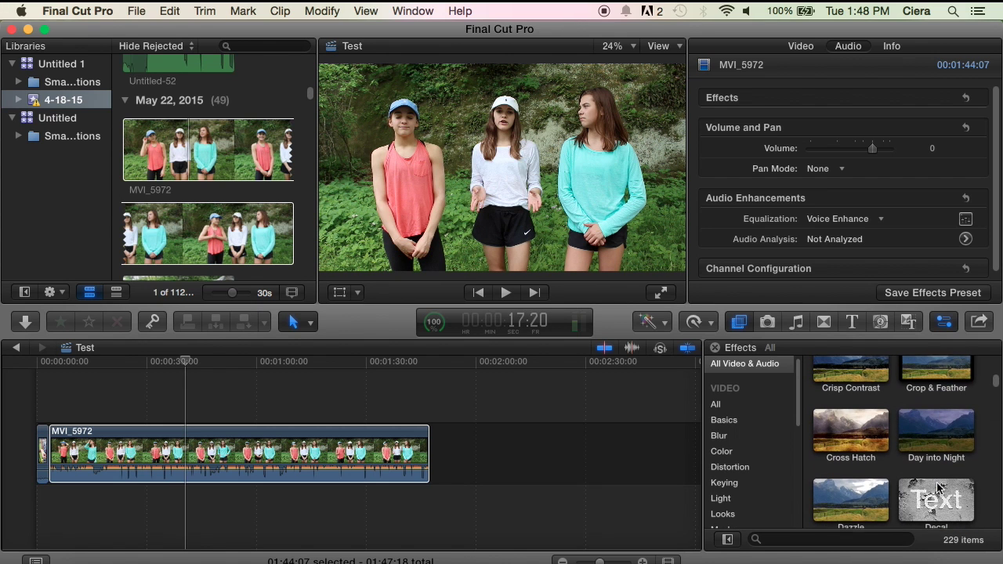
scroll(936, 485, "up", 1)
scroll(937, 484, "down", 5)
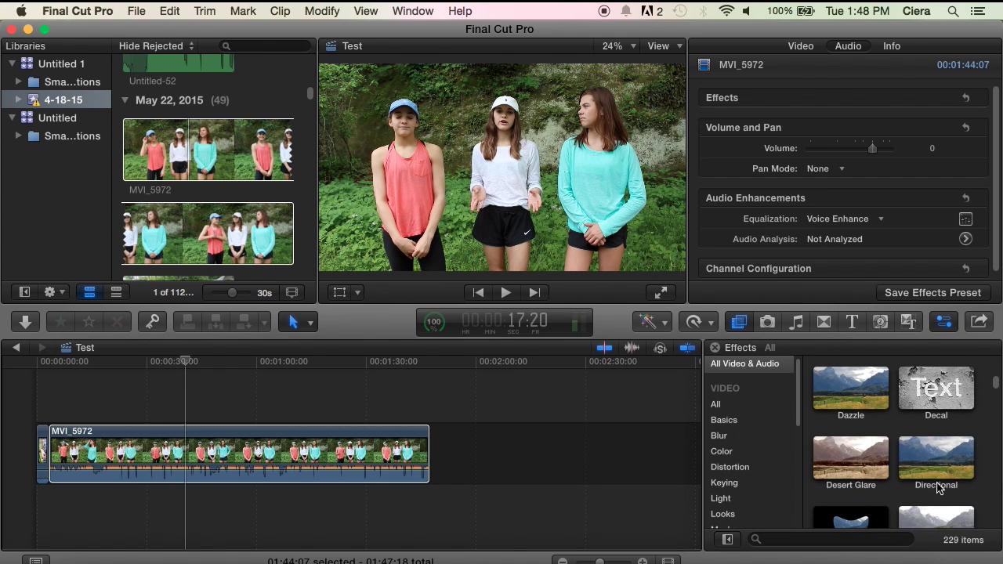
scroll(936, 484, "down", 5)
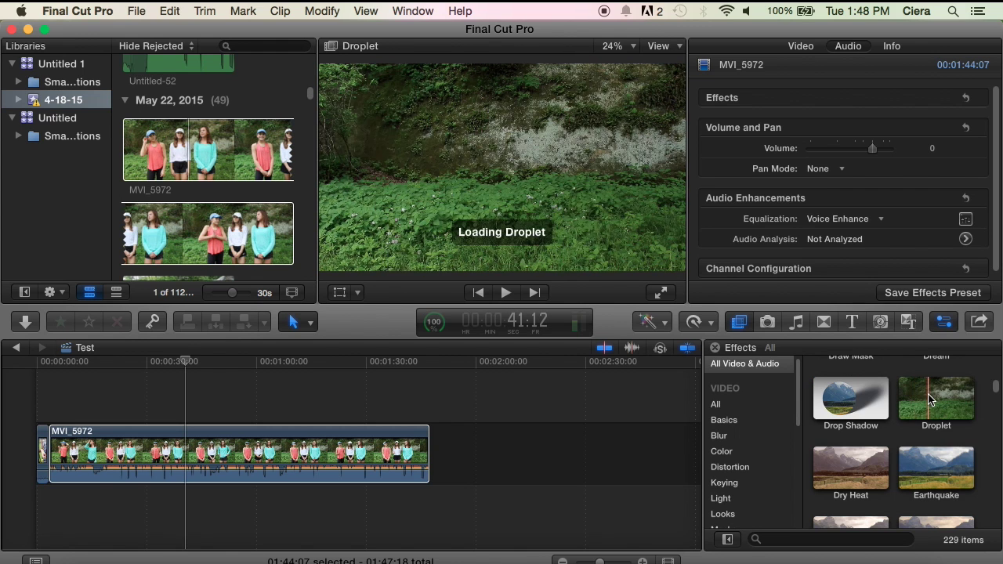
scroll(928, 400, "down", 2)
scroll(928, 400, "down", 4)
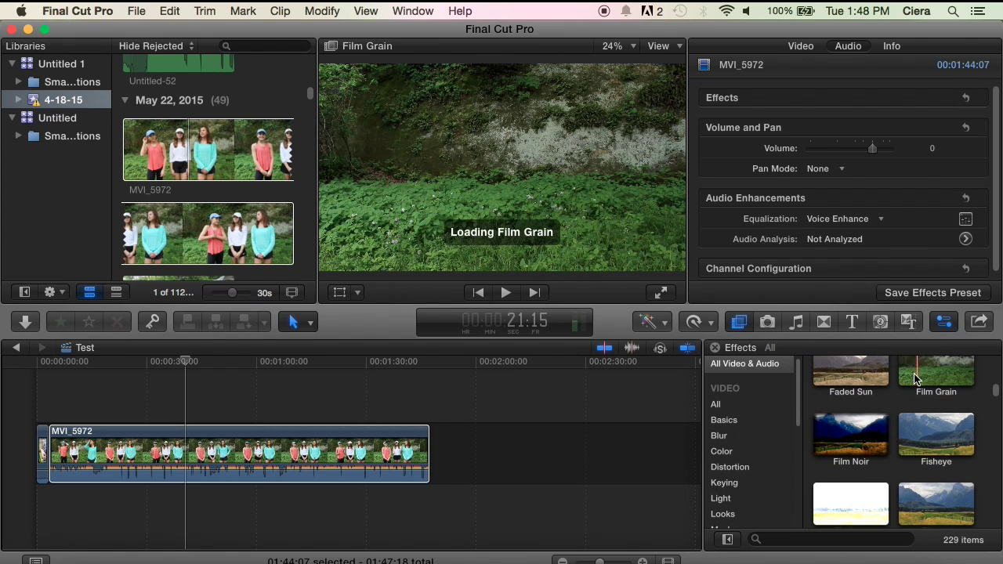
scroll(932, 399, "down", 3)
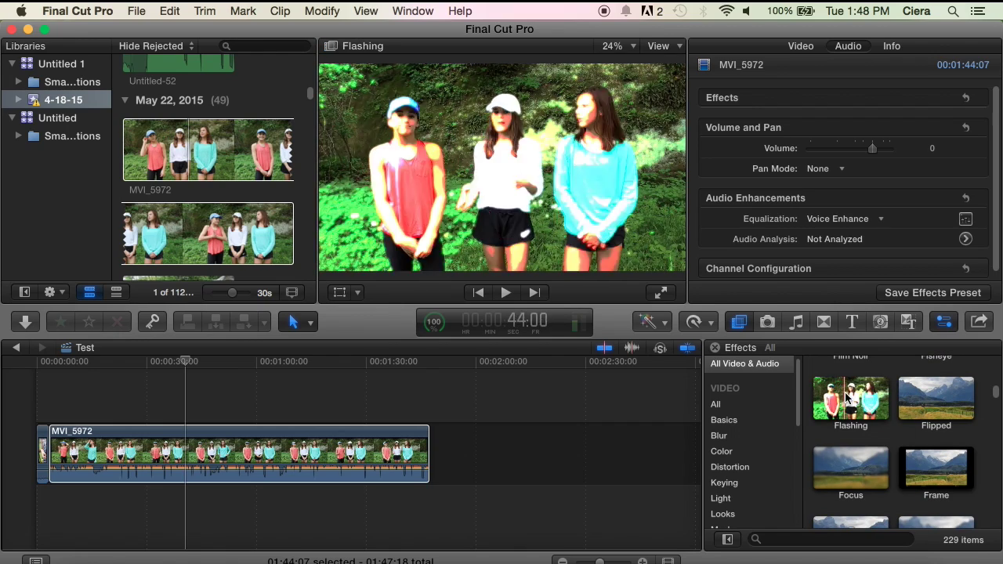
scroll(890, 397, "down", 2)
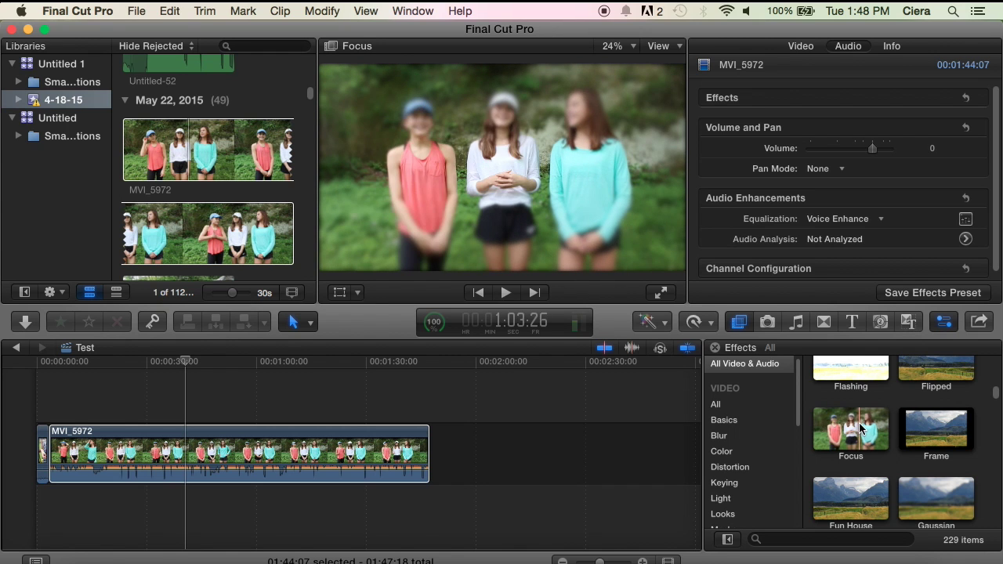
scroll(928, 423, "down", 2)
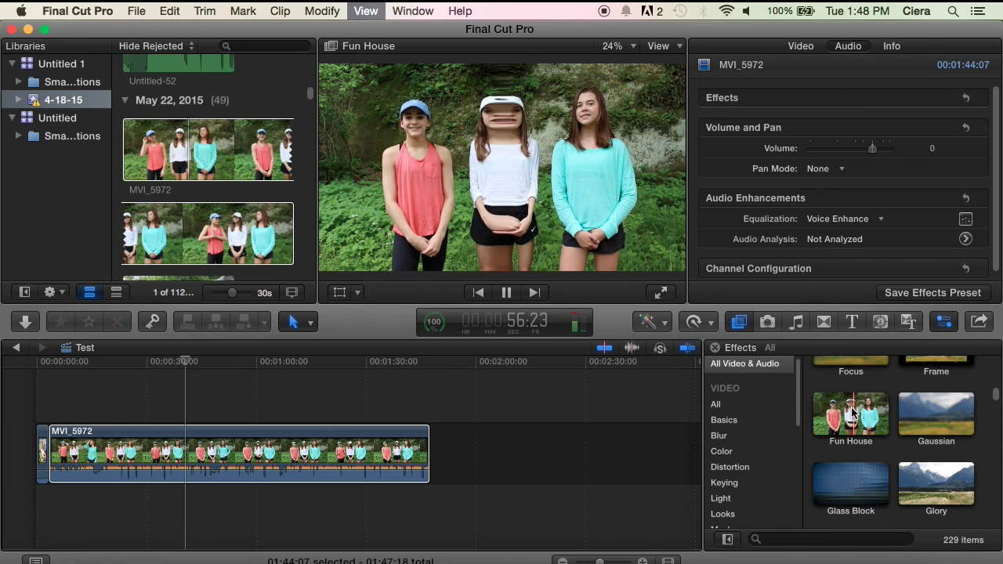
scroll(916, 481, "down", 3)
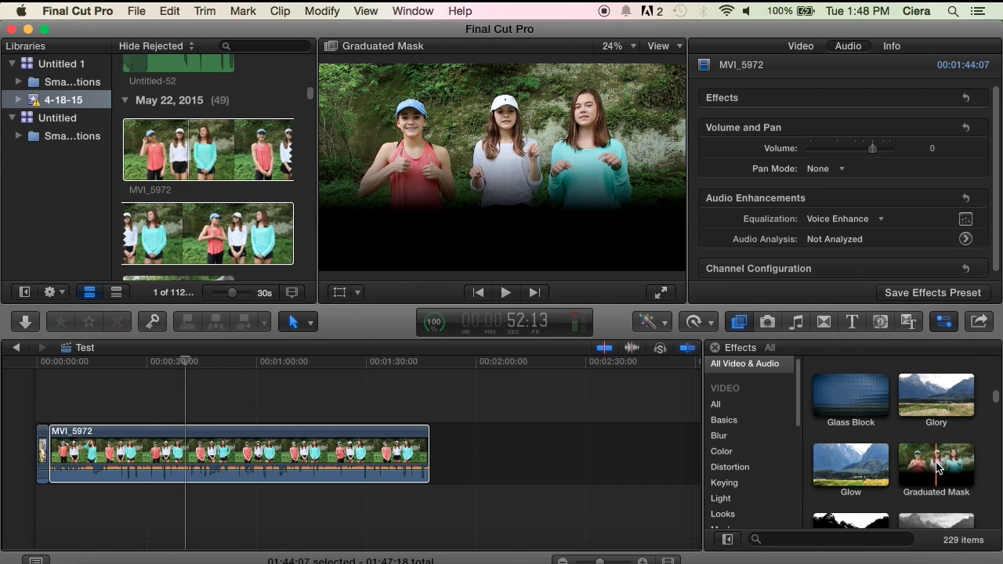
scroll(932, 458, "down", 2)
scroll(930, 458, "down", 10)
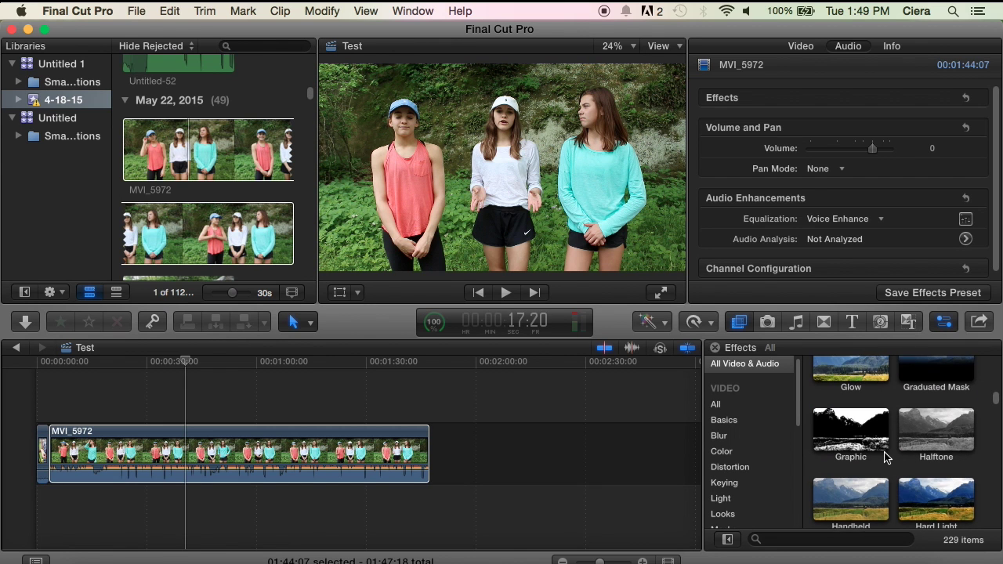
scroll(885, 459, "down", 5)
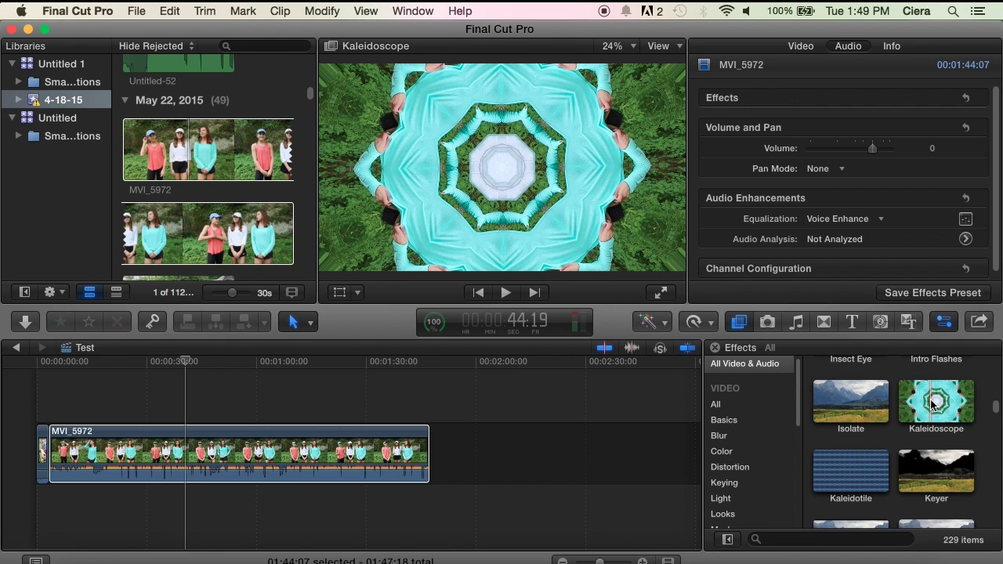
Step: Apply Kaleidoscope to clip MVI_5972 and lower its Mix to 18.38%
left_click_drag(932, 403, 227, 443)
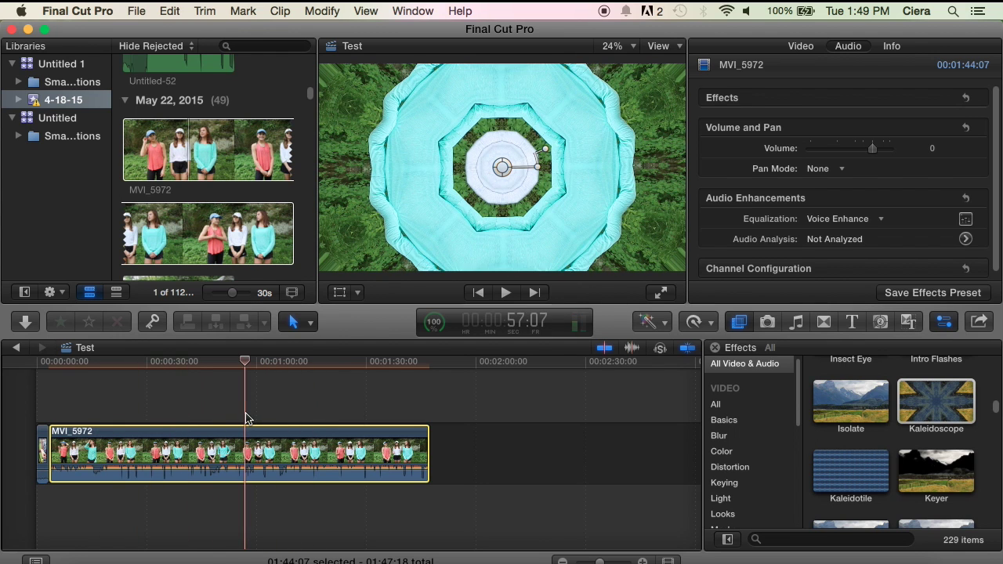
left_click(800, 49)
scroll(818, 173, "down", 2)
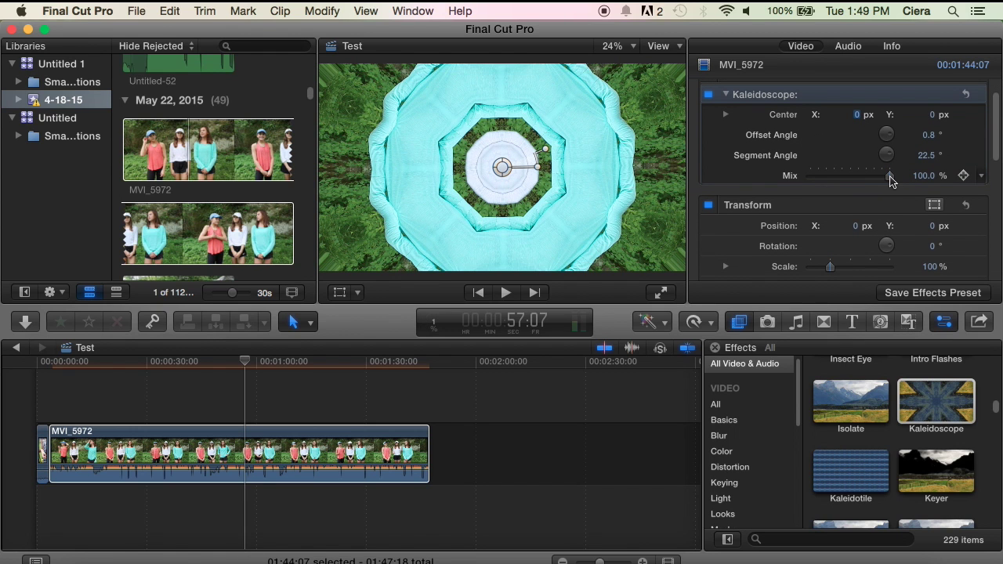
left_click_drag(879, 175, 810, 175)
left_click_drag(790, 134, 839, 151)
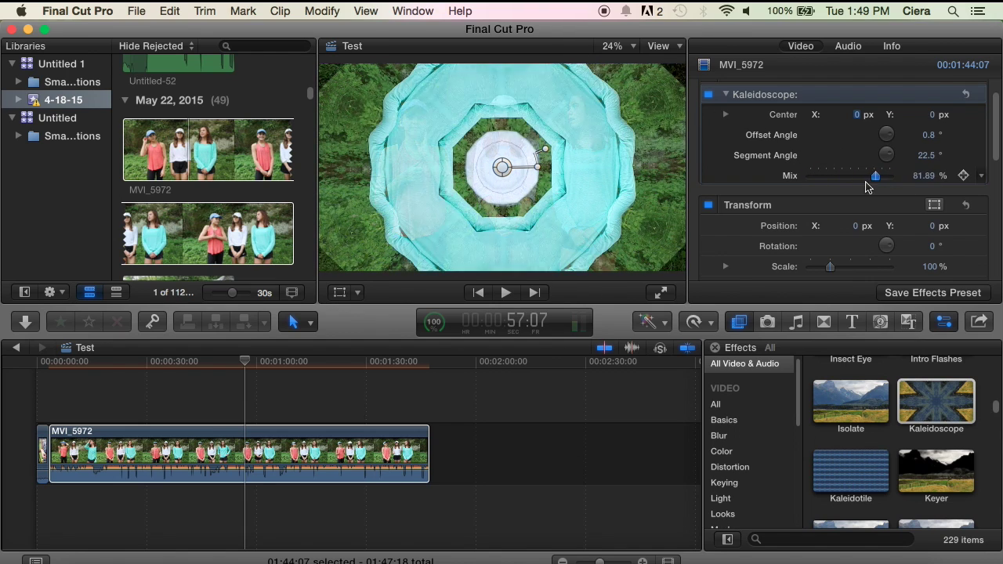
left_click_drag(861, 187, 825, 177)
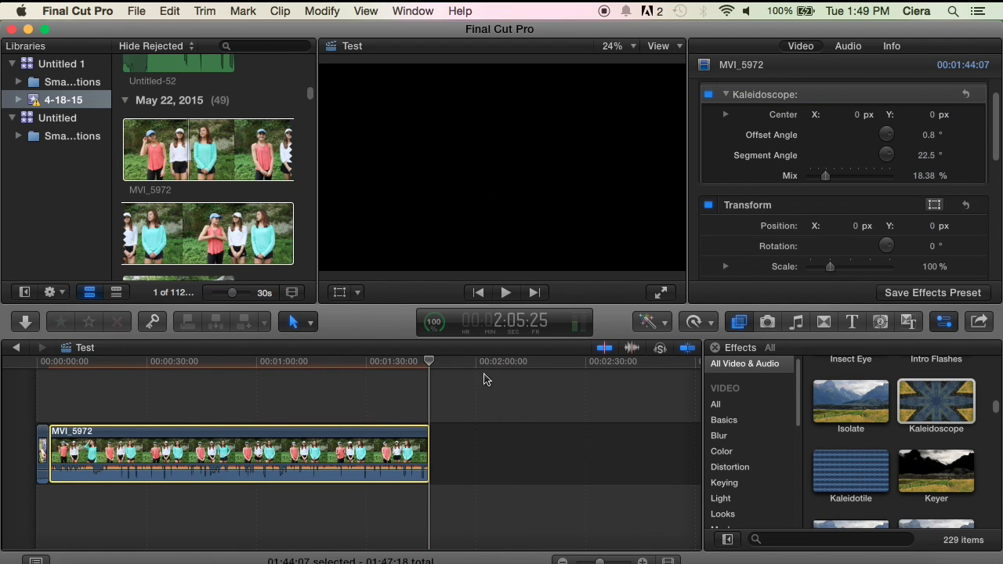
Step: Play the clip from around 0:52 to review the Kaleidoscope effect
left_click(228, 406)
key("space")
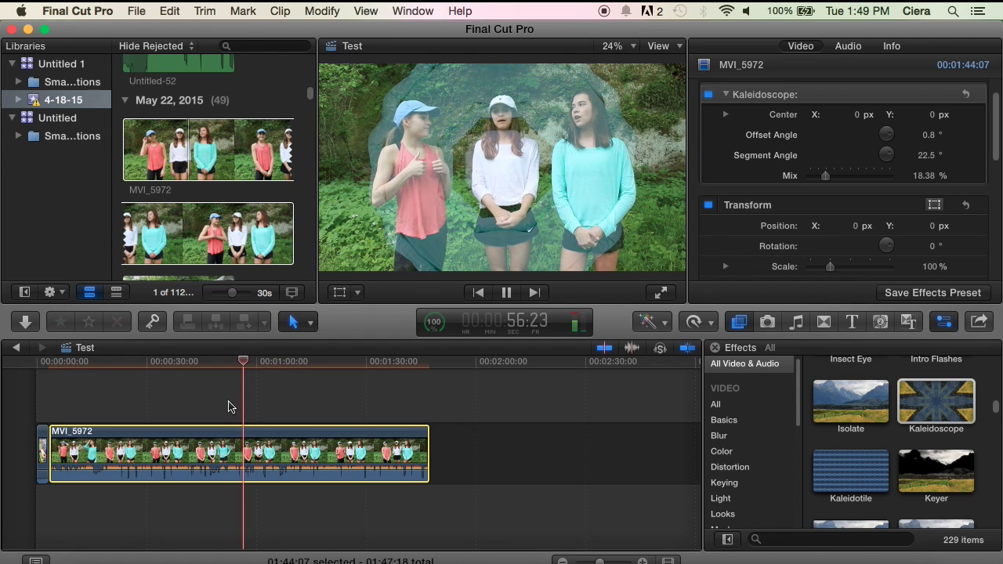
key("space")
Step: Find Letterbox in the Effects browser and apply it to clip MVI_5972
scroll(838, 395, "down", 3)
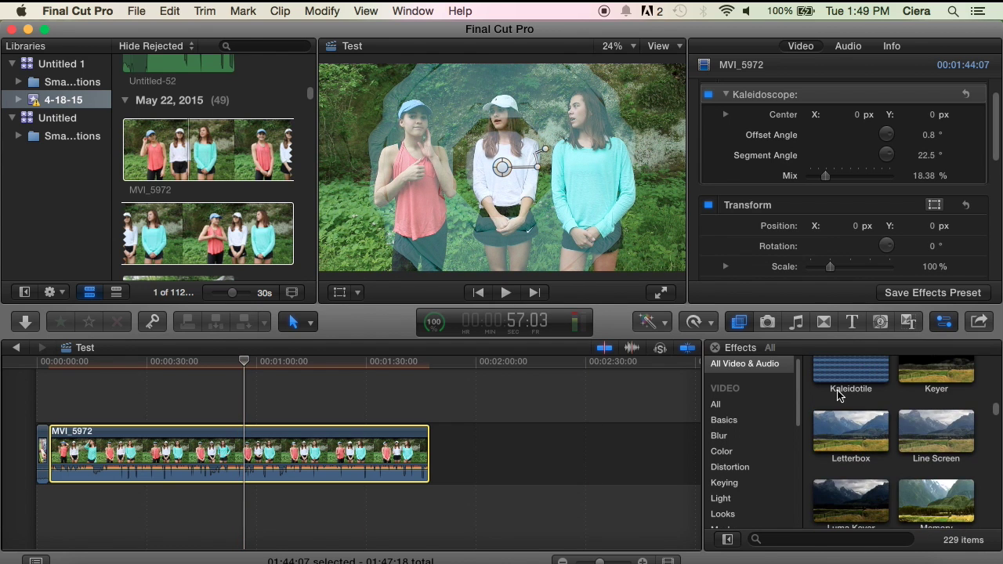
scroll(837, 395, "up", 1)
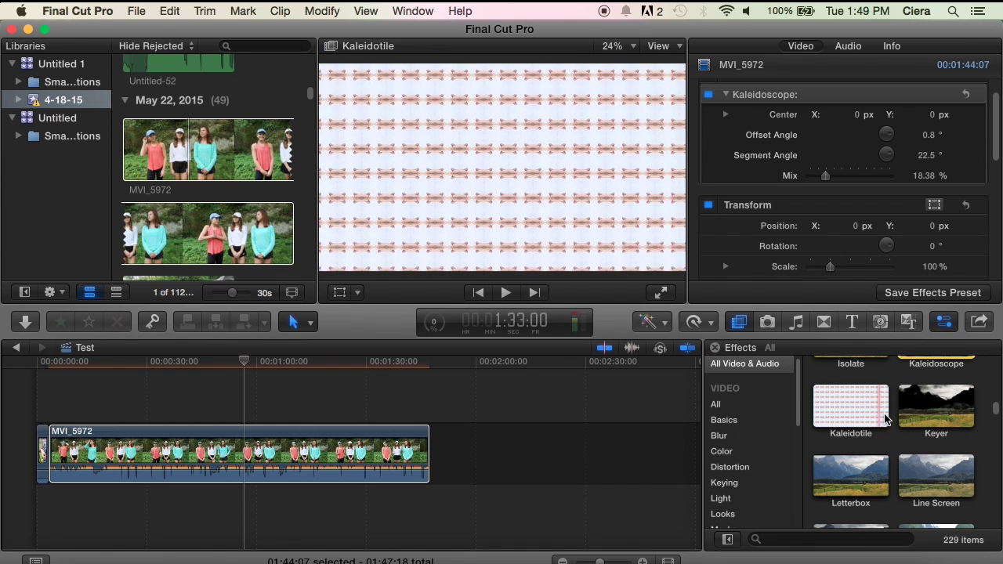
scroll(861, 412, "down", 1)
scroll(894, 419, "down", 1)
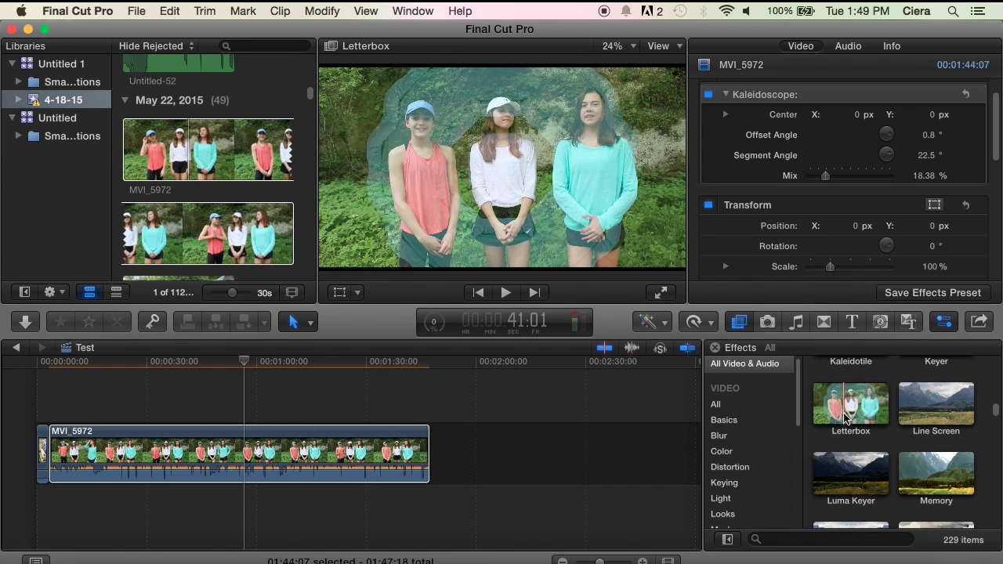
left_click_drag(832, 404, 336, 450)
Step: Try a Letterbox border size of 10.0, then undo it back to 0
scroll(838, 227, "down", 2)
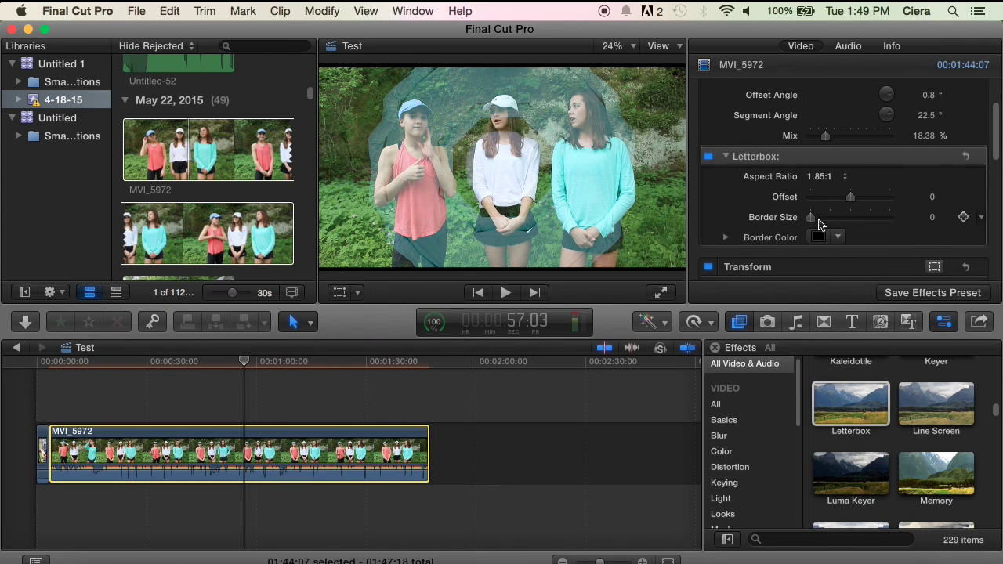
left_click_drag(943, 227, 995, 225)
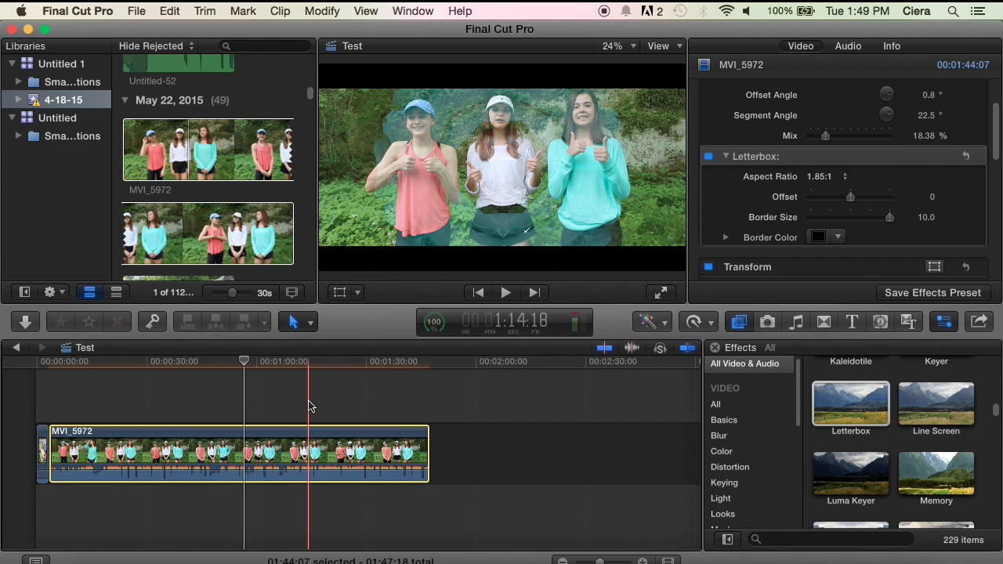
key("super+z")
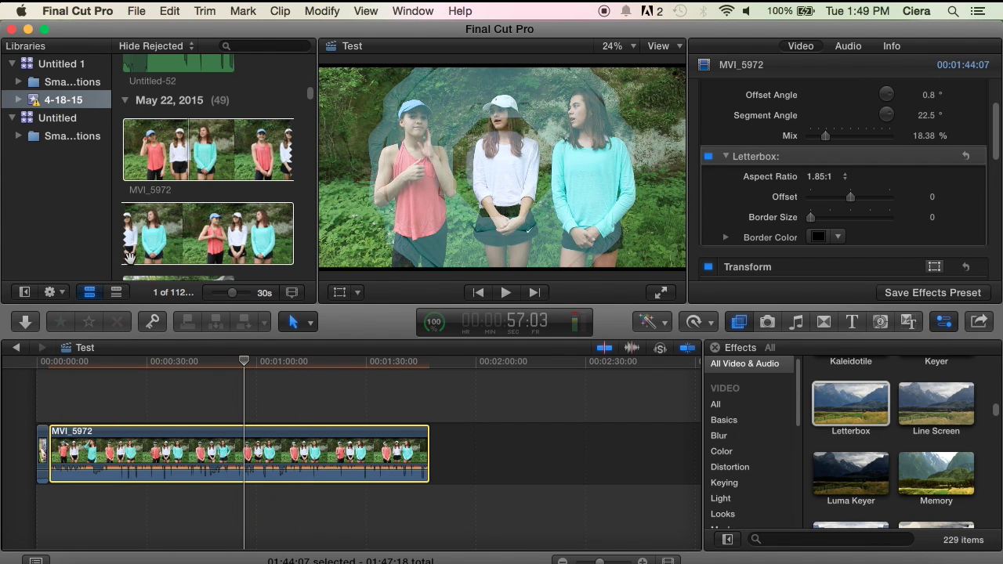
Step: Select the Test project to show its 1080p details
scroll(218, 106, "down", 10)
scroll(218, 106, "down", 2)
left_click(185, 192)
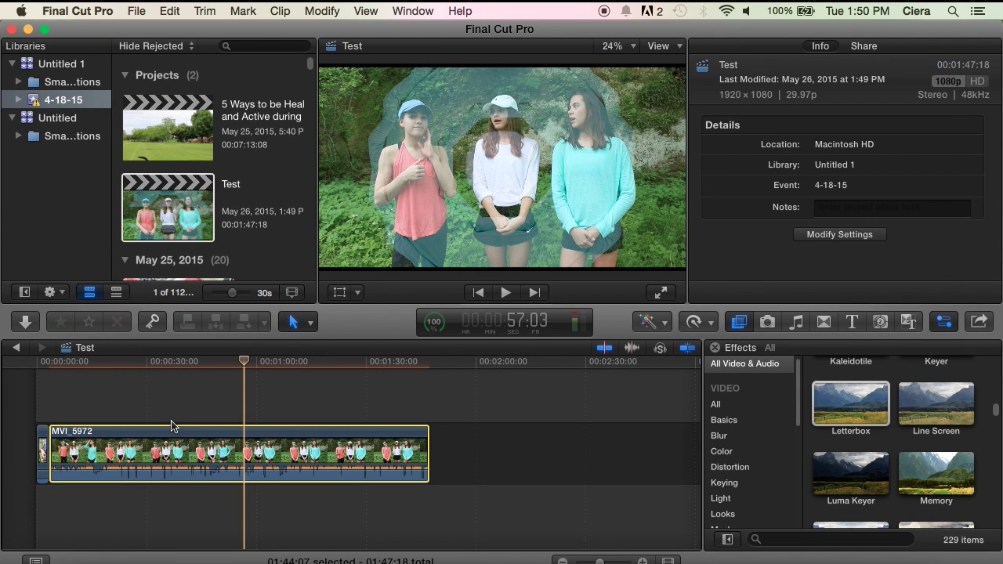
Step: Open the 5 Ways to be Healthy project and zoom the timeline onto its first two minutes
left_click(177, 348)
double_click(168, 116)
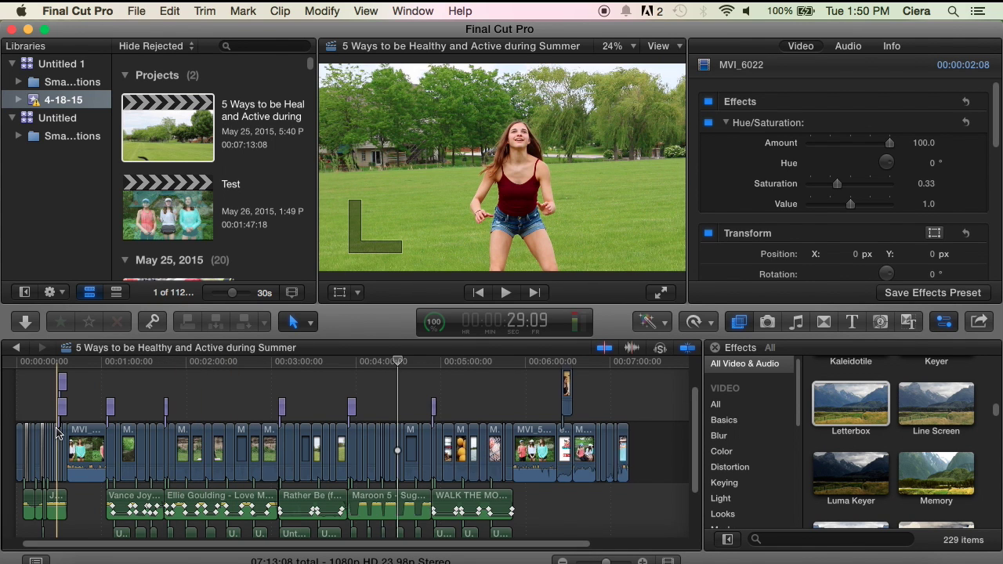
key("super+equal")
key("super+equal")
key("super+equal")
key("super+equal")
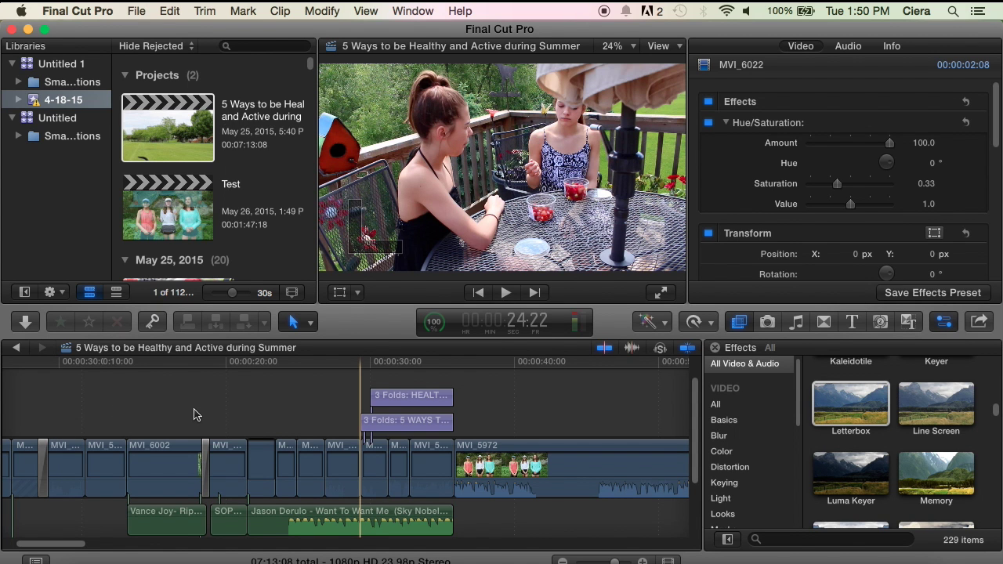
key("super+minus")
key("super+minus")
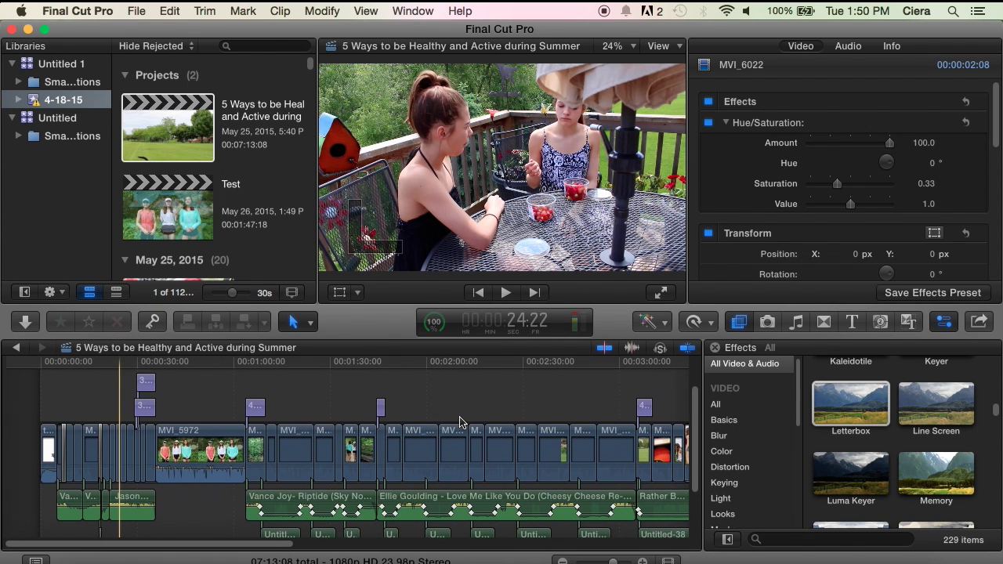
key("super+equal")
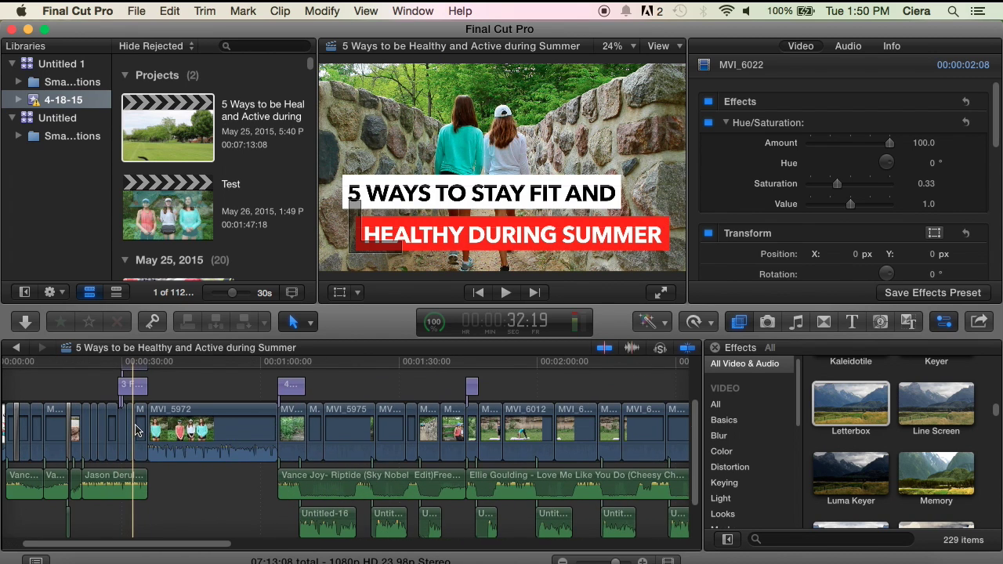
Step: Marquee-select the short opening clips before MVI_5972 together with their audio
left_click_drag(191, 382, 188, 374)
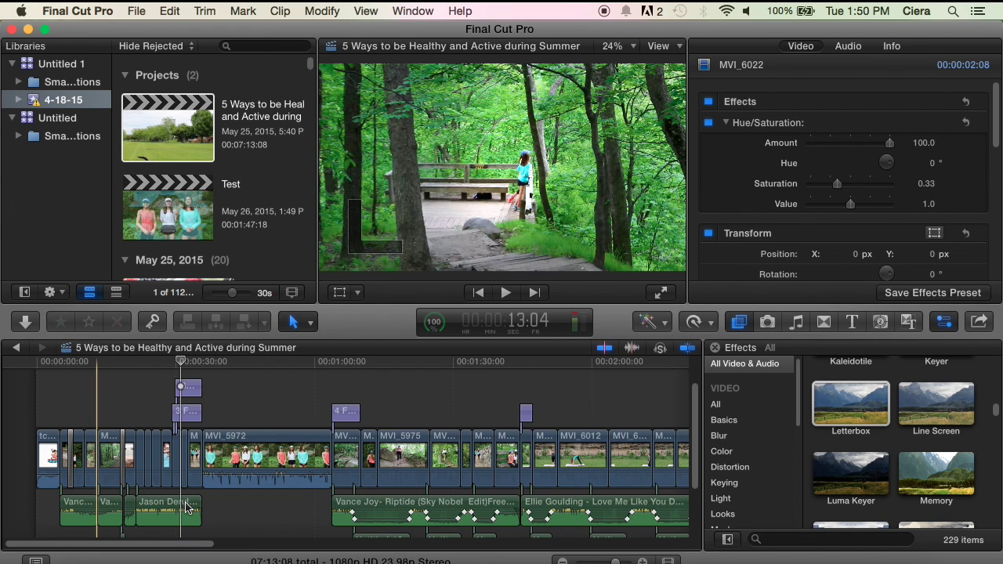
left_click_drag(188, 508, 207, 526)
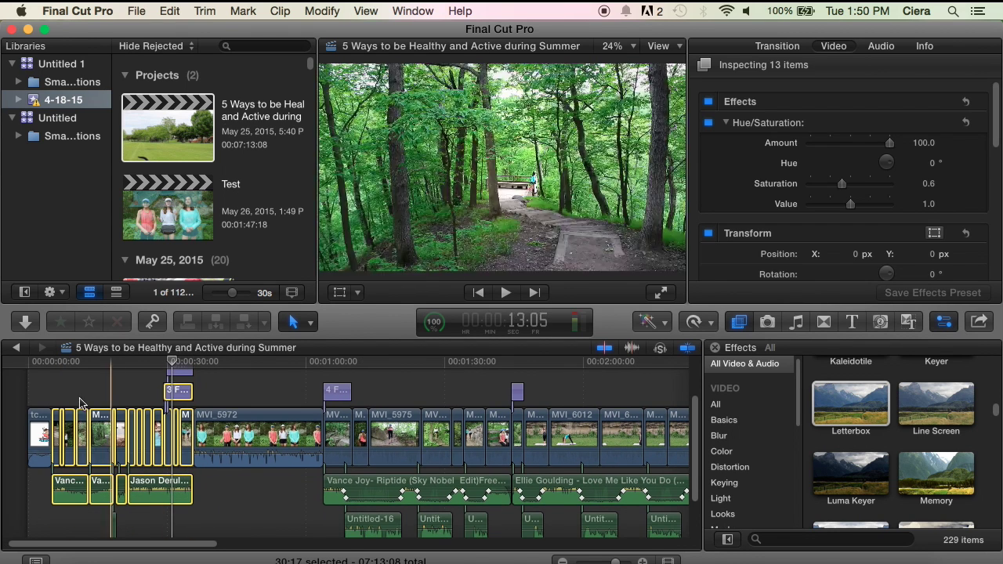
scroll(170, 548, "down", 2)
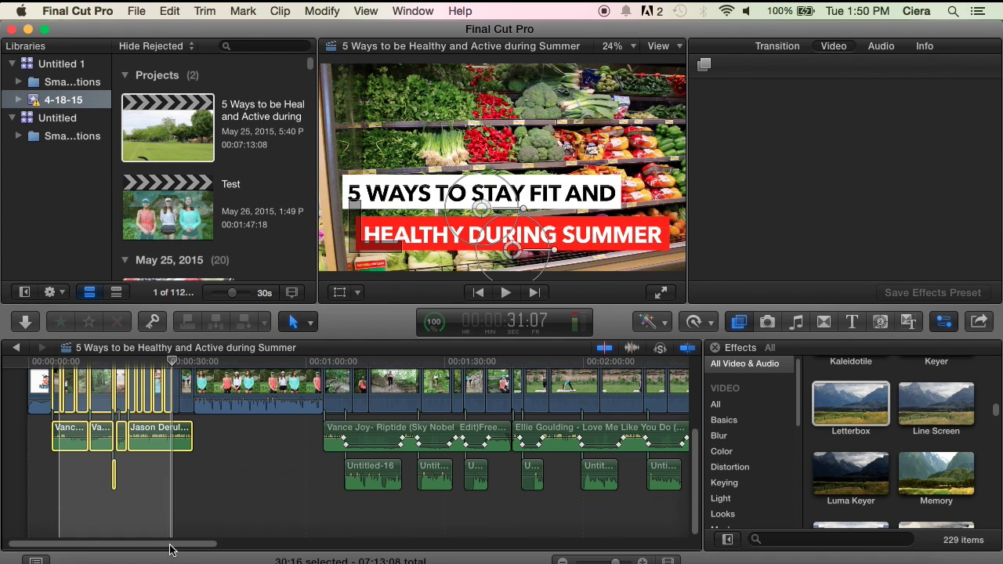
left_click_drag(186, 515, 188, 509)
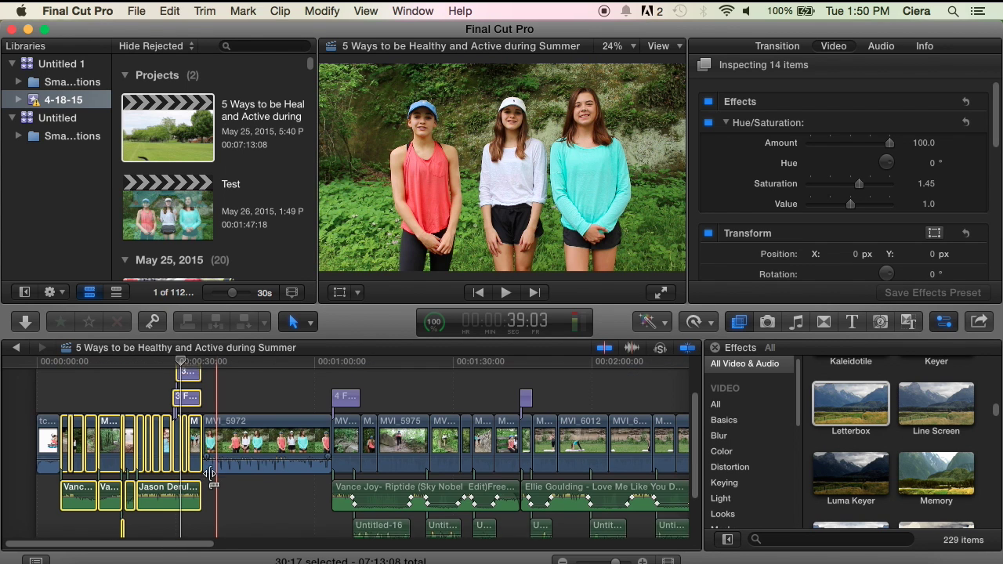
Step: Combine the selected opening clips into a compound clip with the default name and event
right_click(120, 444)
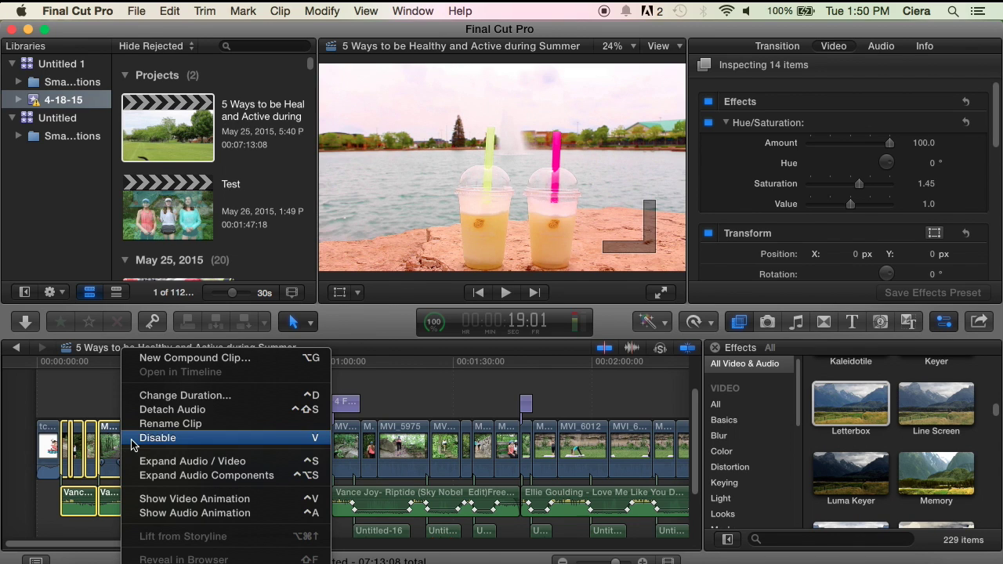
left_click(179, 359)
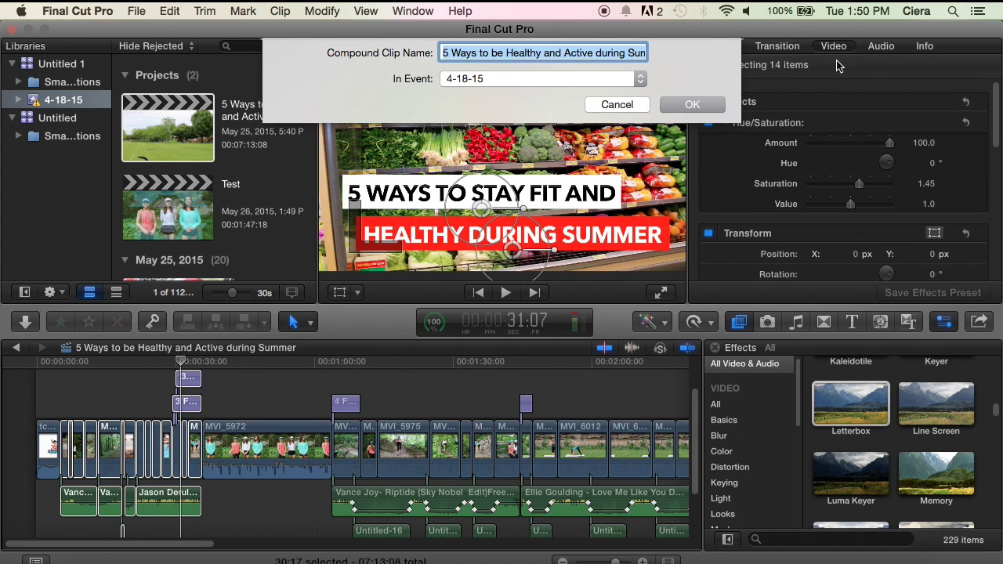
left_click(695, 110)
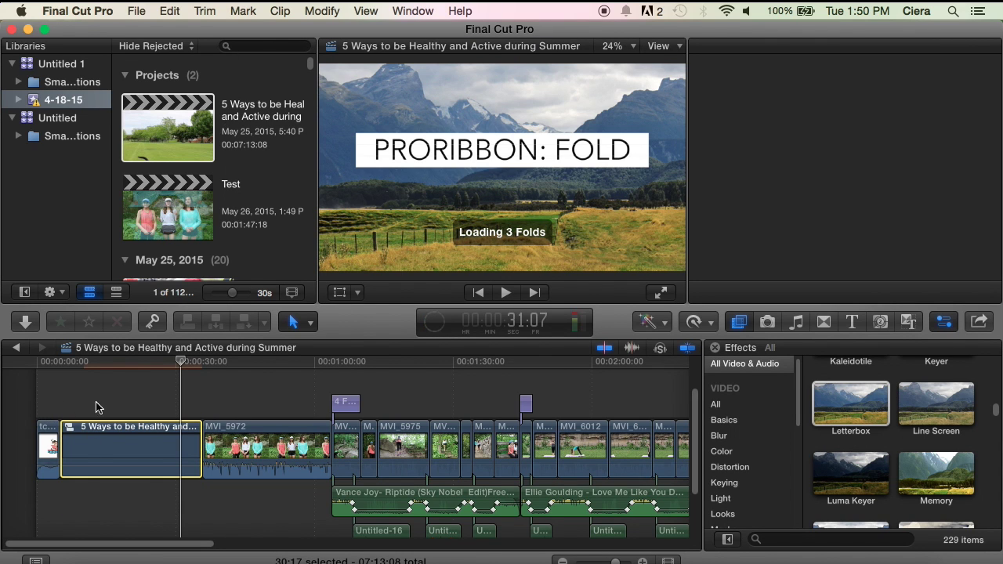
left_click(139, 384)
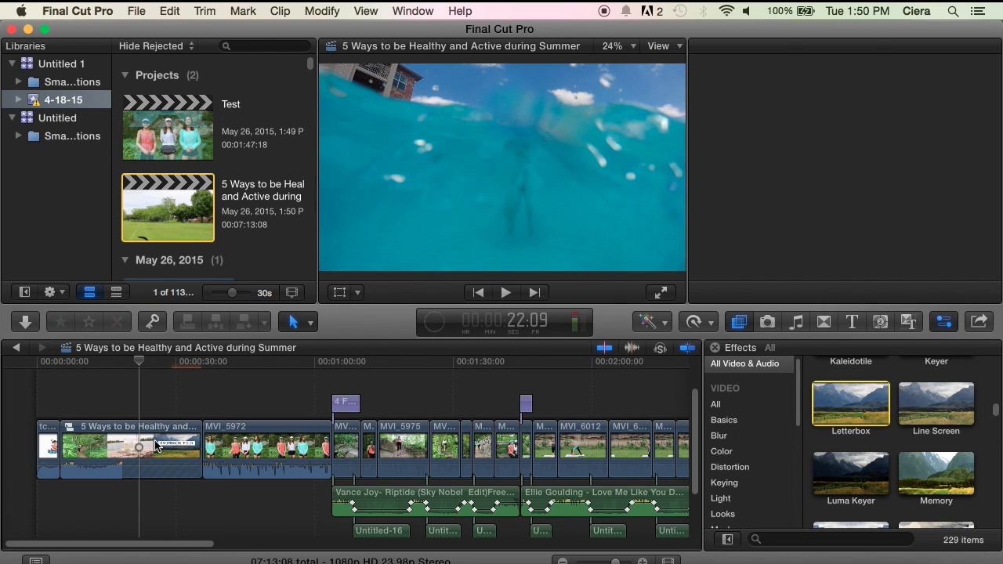
Step: Add a 1.85:1 Letterbox with border size 10.0 to the opening compound clip and play it back
left_click(142, 441)
double_click(851, 403)
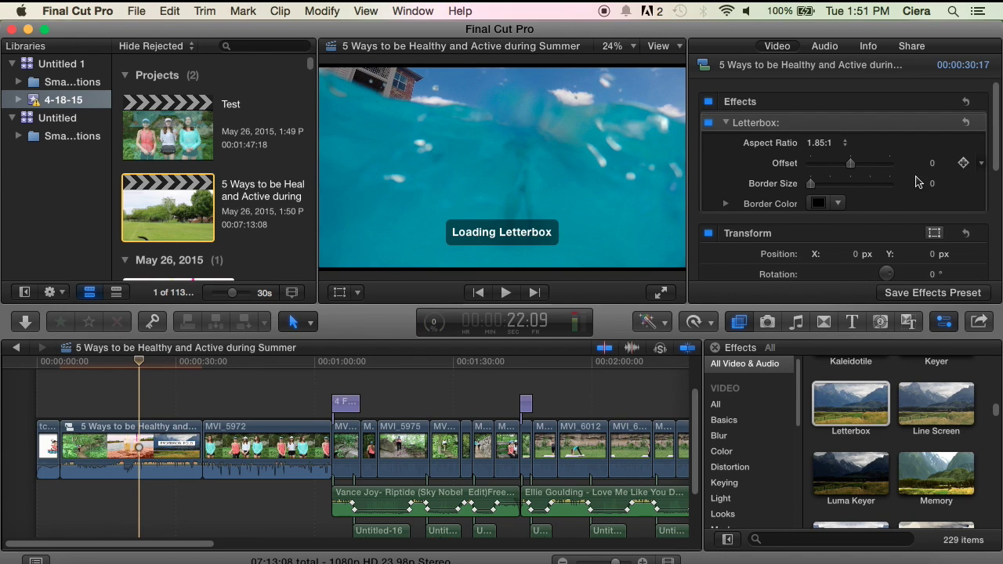
left_click_drag(810, 183, 843, 183)
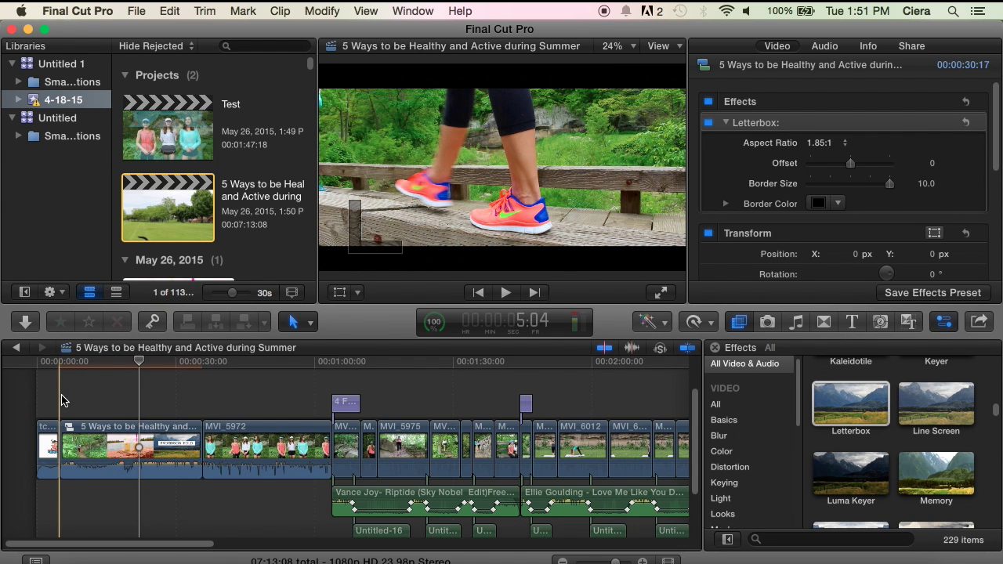
key("space")
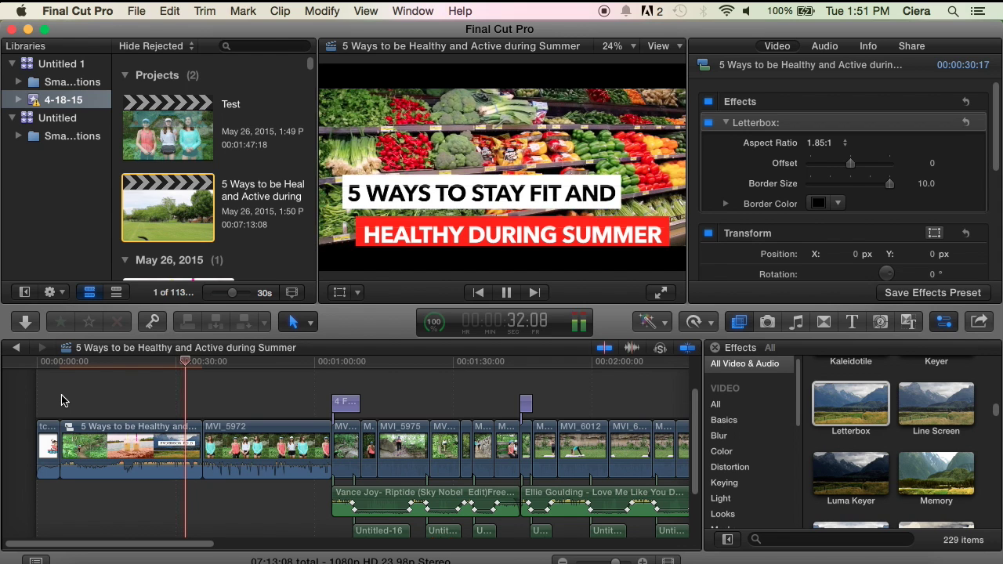
key("space")
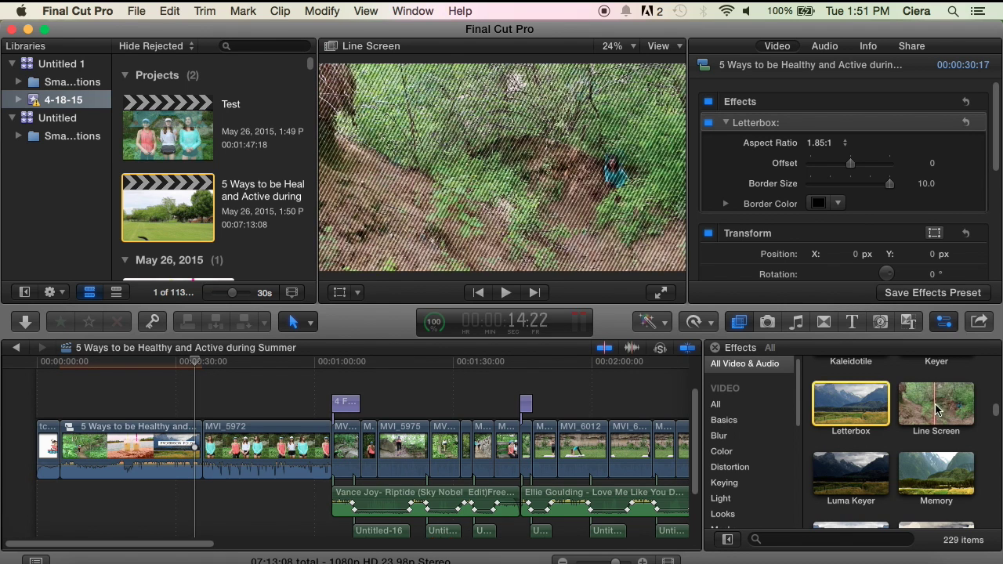
Step: Skim effects like Line Screen, Photo Recall, Quick Flash/Spin and Rain, then select the compound clip
scroll(940, 411, "down", 2)
scroll(942, 409, "down", 5)
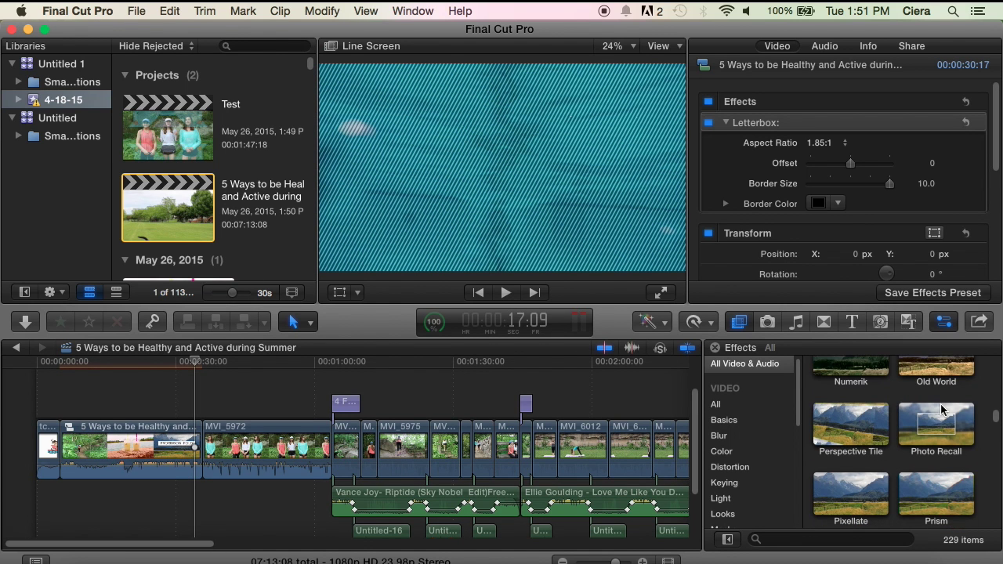
scroll(942, 409, "down", 1)
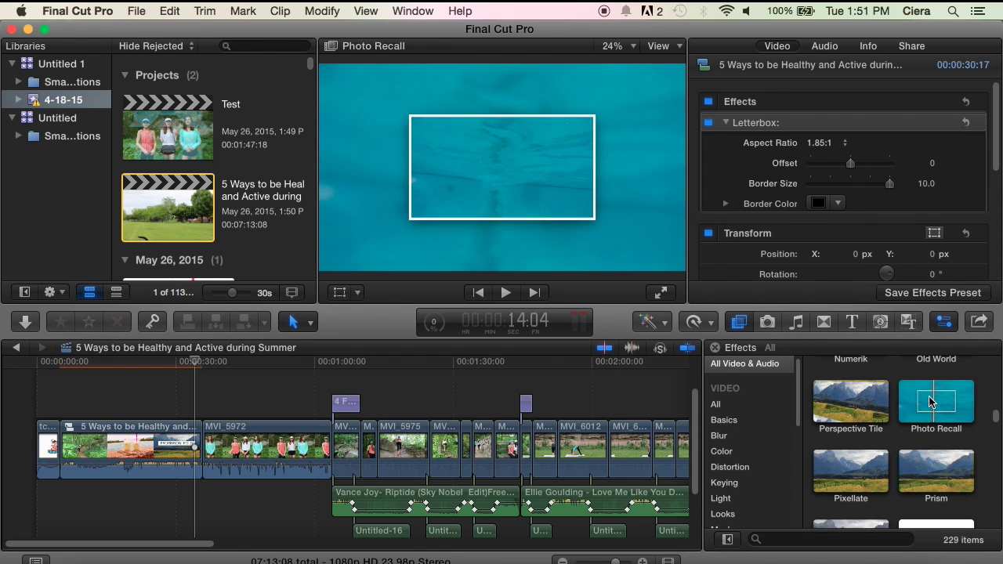
scroll(932, 439, "down", 2)
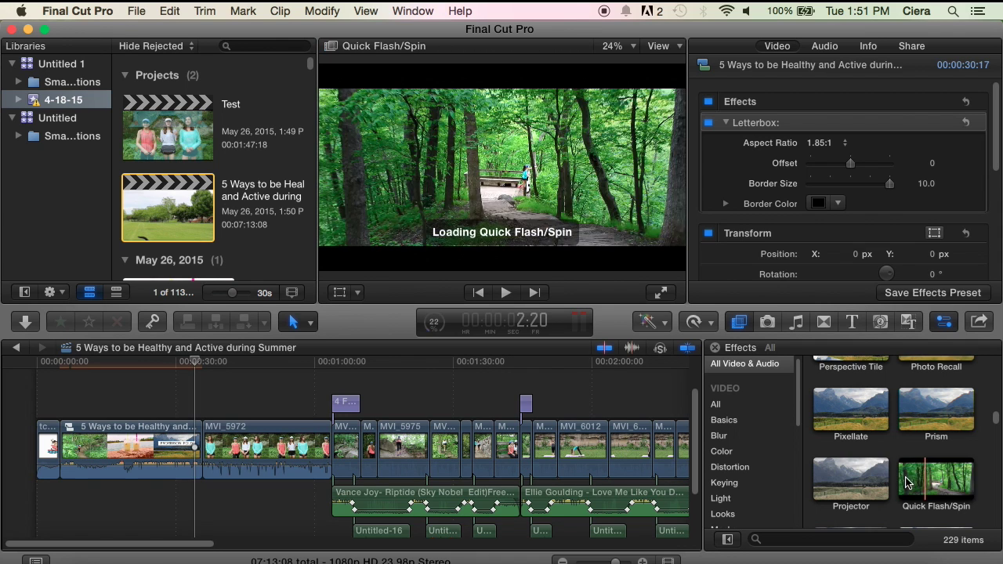
scroll(862, 470, "down", 2)
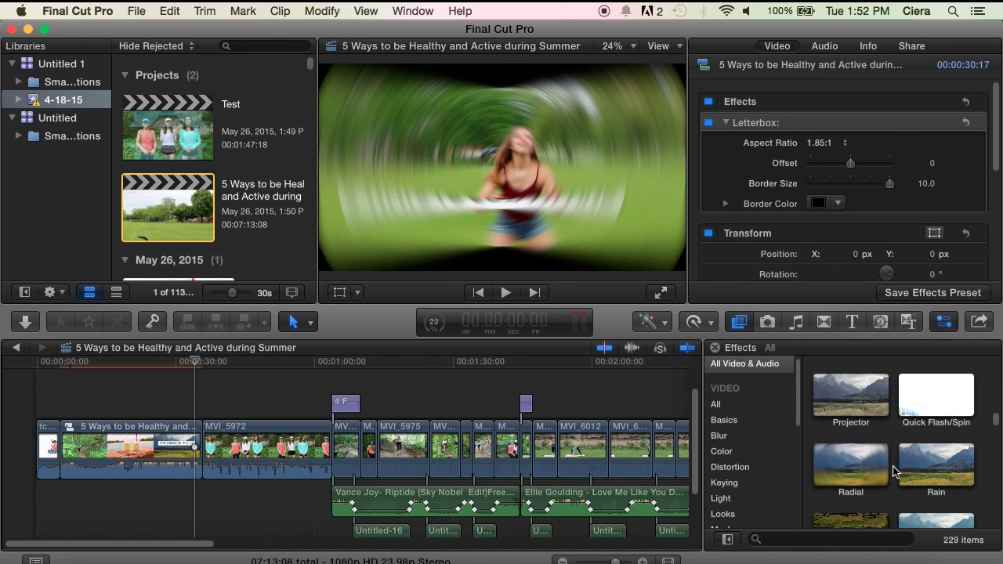
scroll(901, 474, "down", 2)
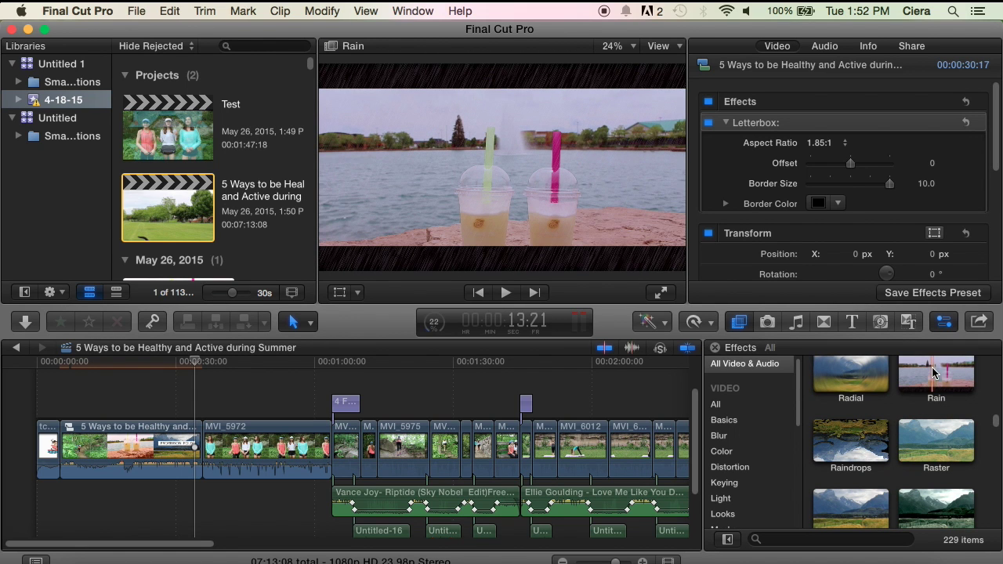
left_click(139, 411)
Step: Undo the letterbox border change and the compound clip, then zoom in on the hiking clips
key("super+z")
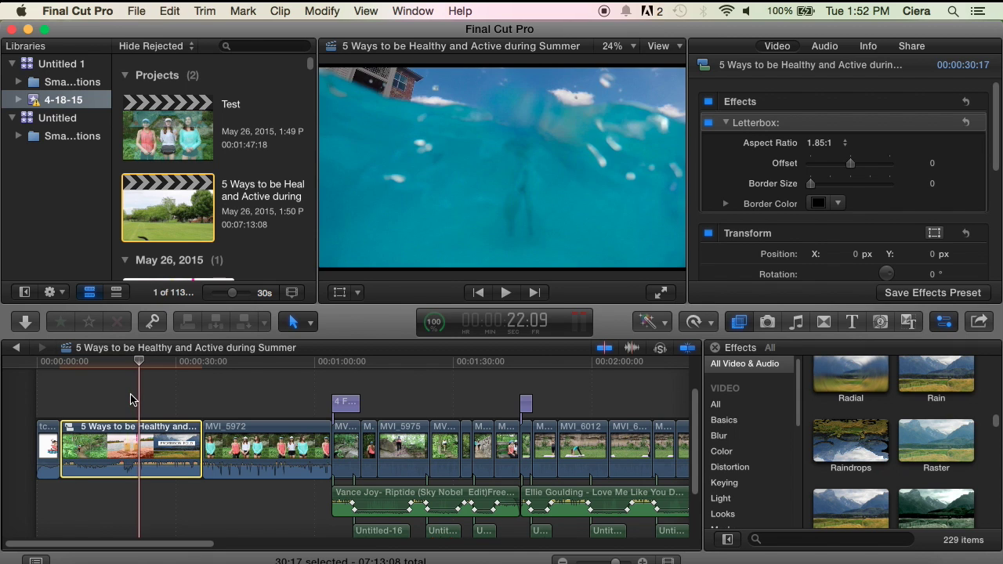
key("super+z")
key("super+z")
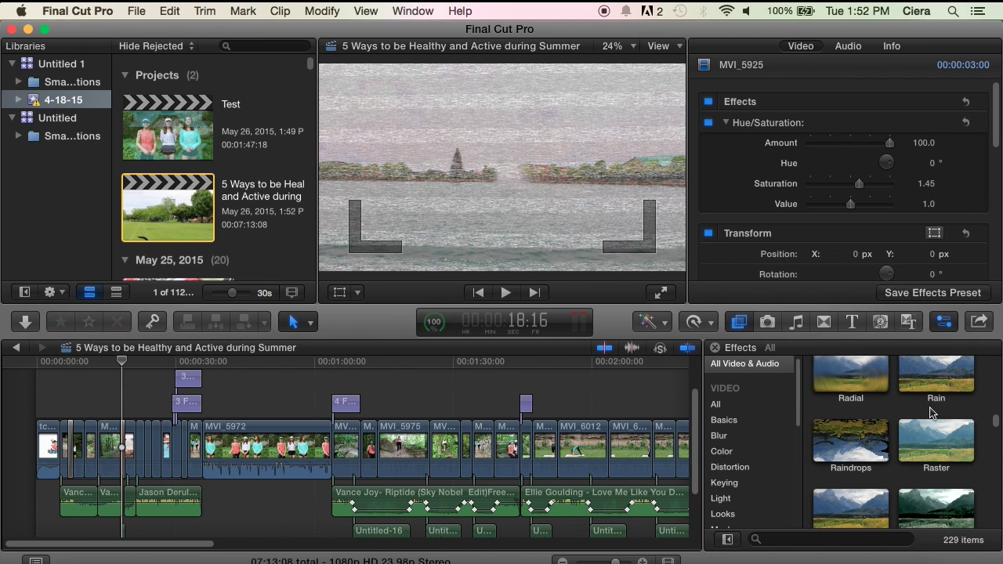
key("super+equal")
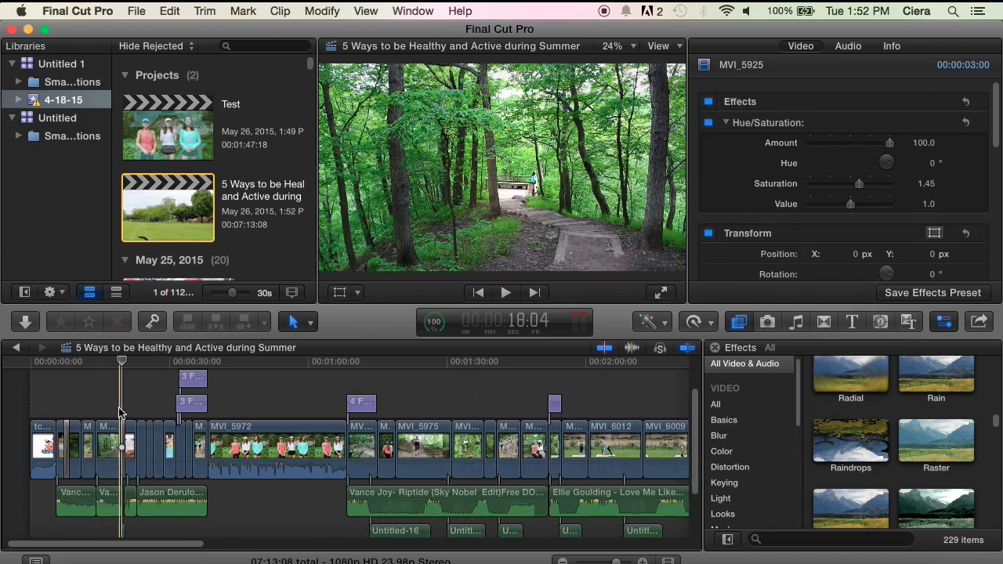
key("l")
key("l")
key("l")
key("l")
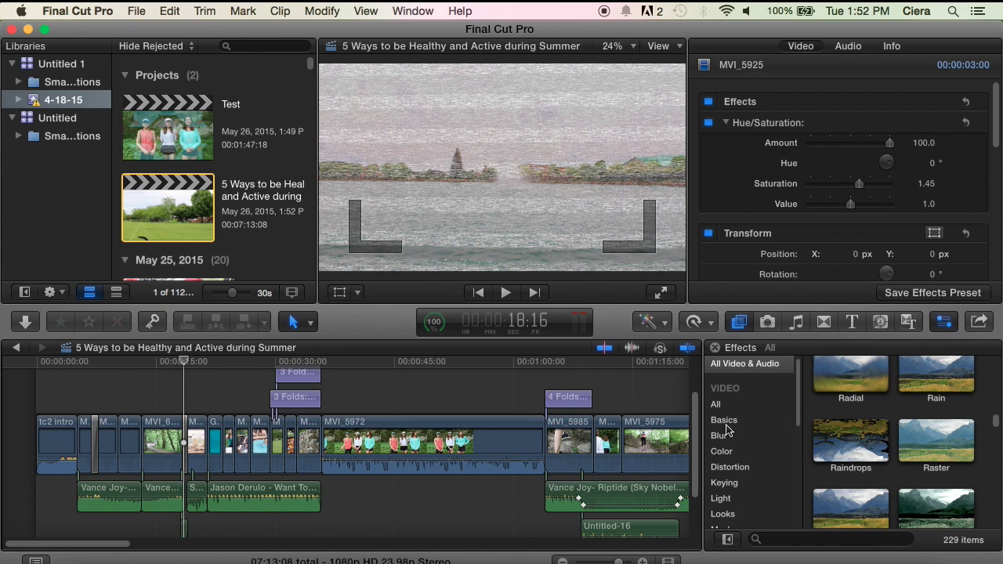
Step: Drop the Rain effect onto the early hiking clips, including the forest hiking clip
left_click(870, 437)
left_click_drag(935, 376, 102, 430)
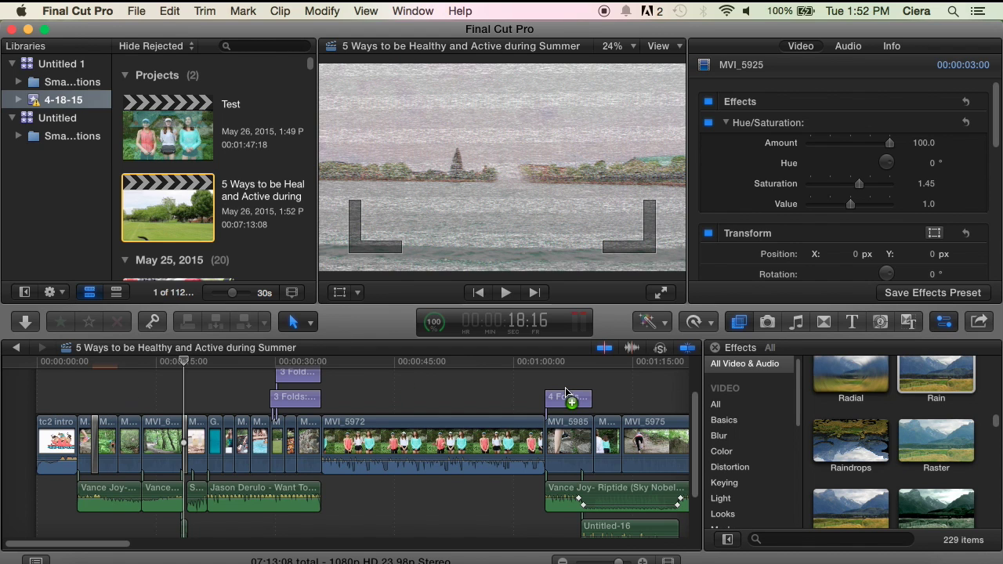
left_click_drag(566, 392, 606, 379)
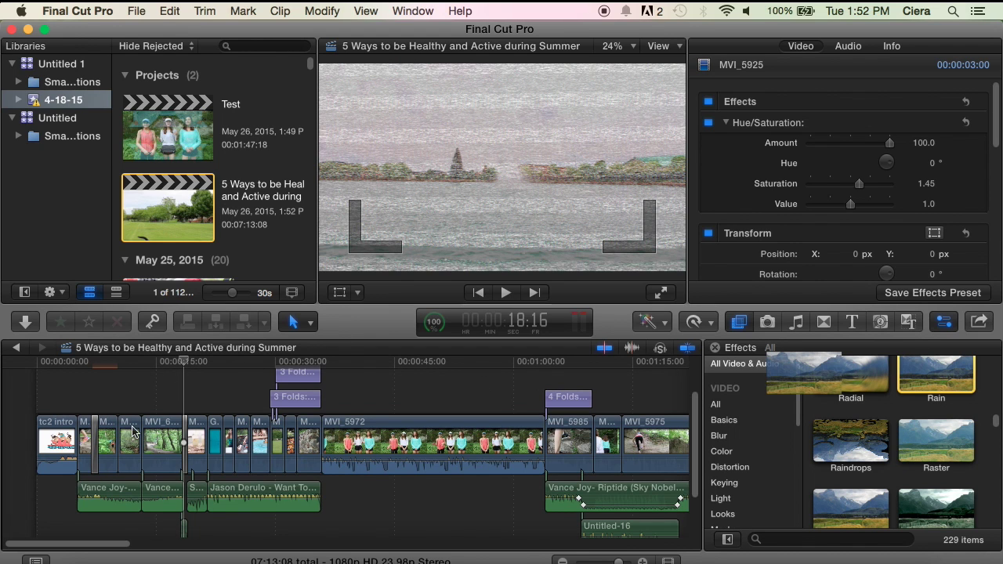
left_click_drag(133, 432, 135, 432)
left_click_drag(936, 376, 156, 440)
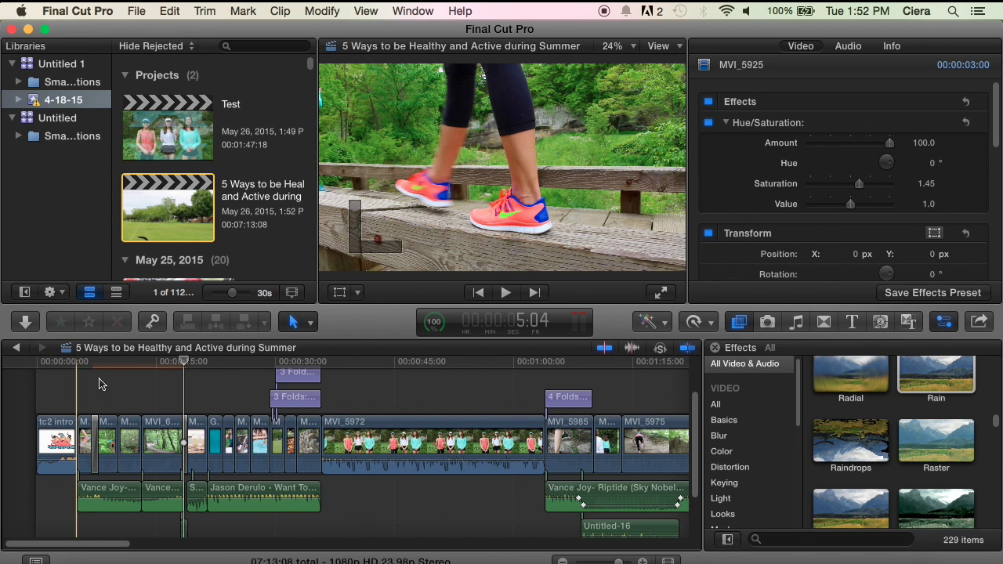
Step: Play the hiking clips and stop to check the Rain effect
key("space")
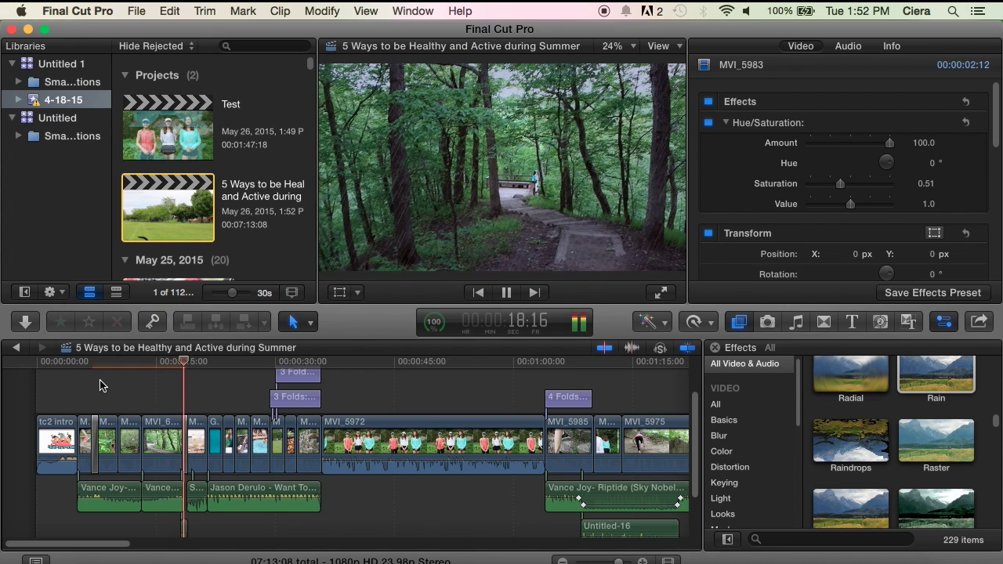
key("space")
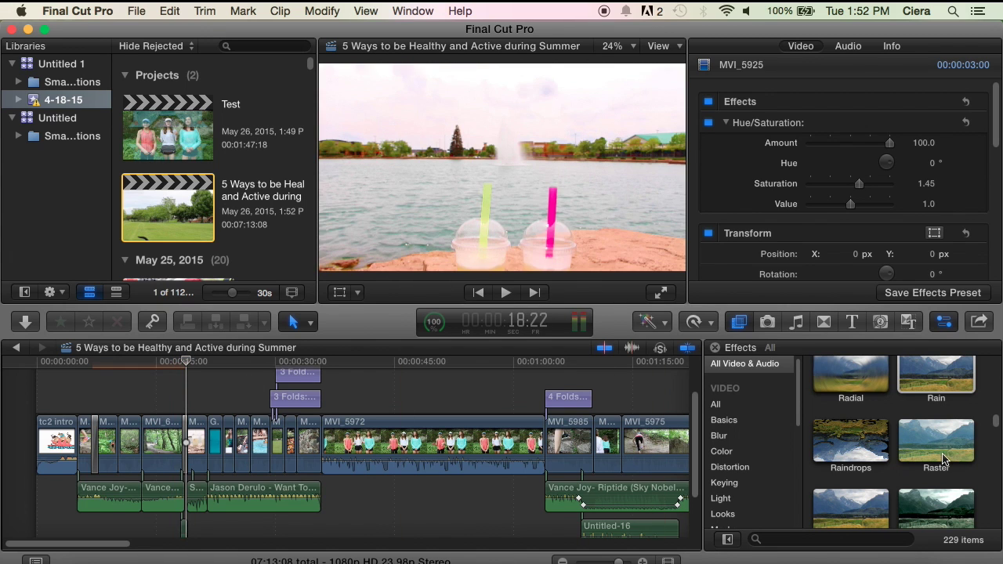
scroll(926, 471, "down", 5)
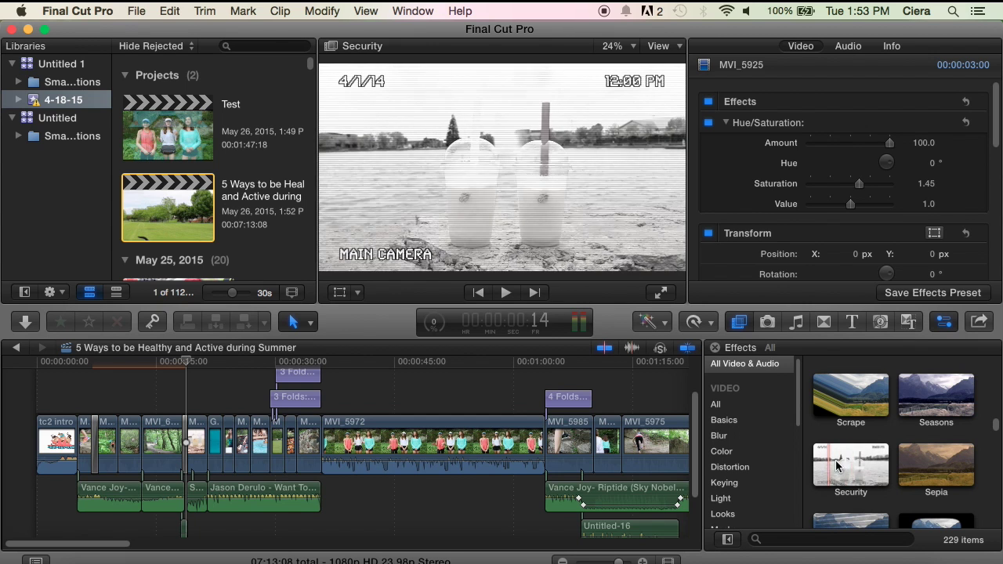
scroll(876, 465, "down", 2)
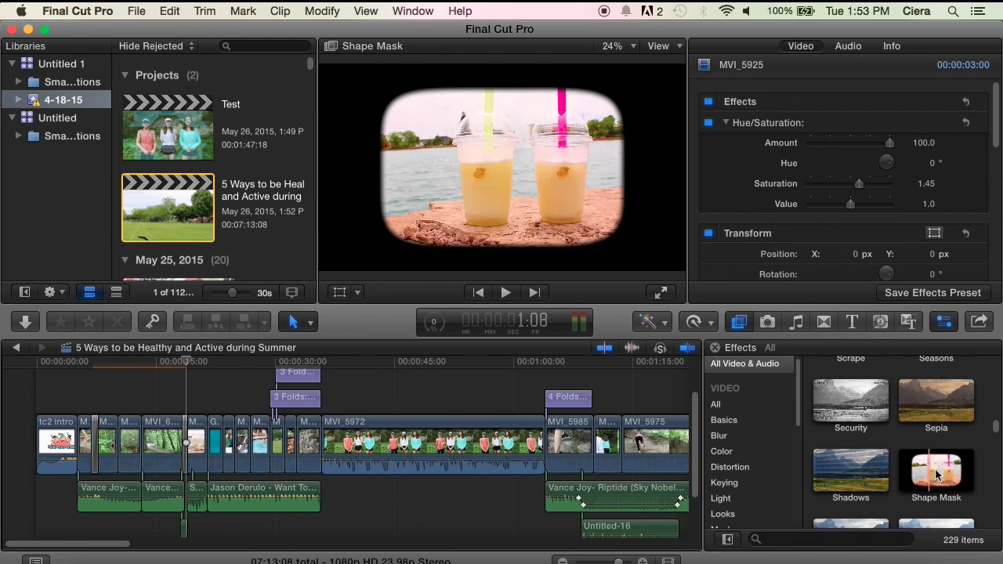
scroll(935, 470, "down", 4)
scroll(937, 473, "down", 1)
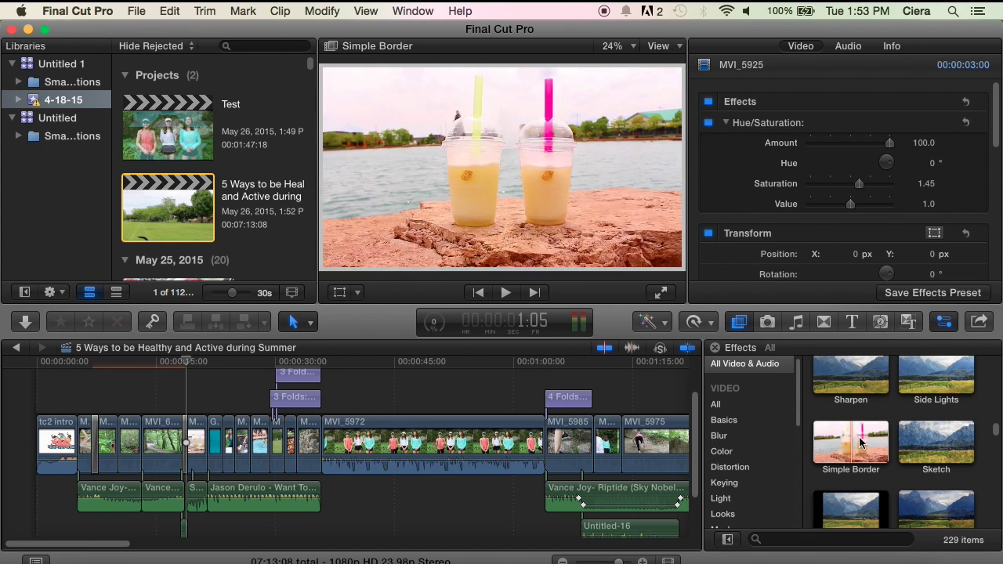
scroll(872, 439, "down", 3)
scroll(872, 439, "down", 2)
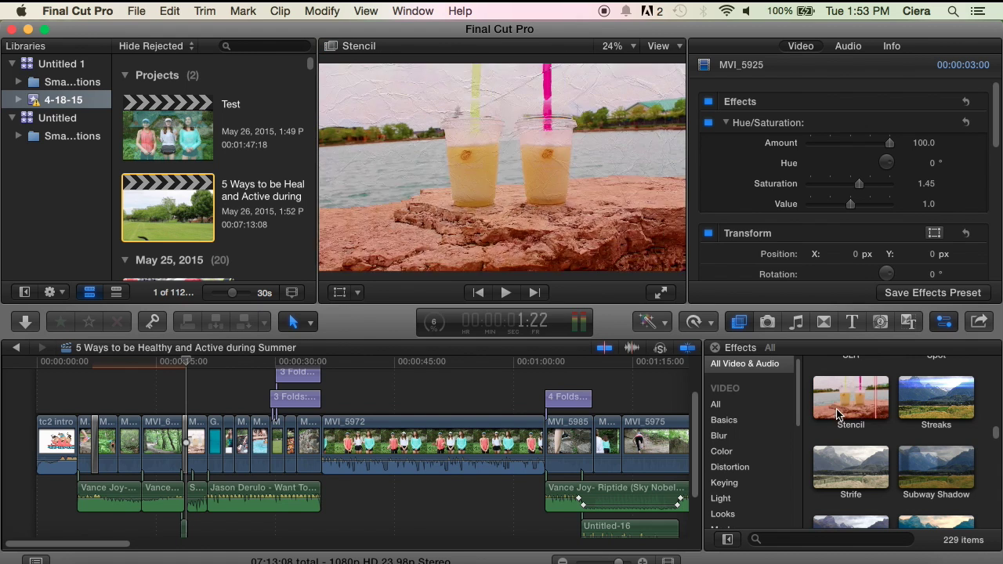
scroll(940, 470, "down", 5)
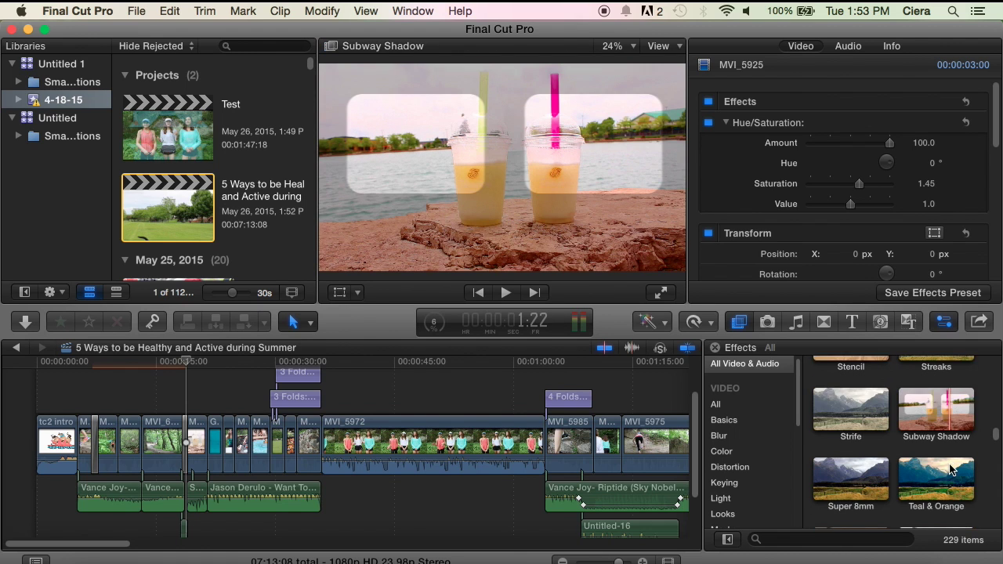
scroll(950, 469, "down", 6)
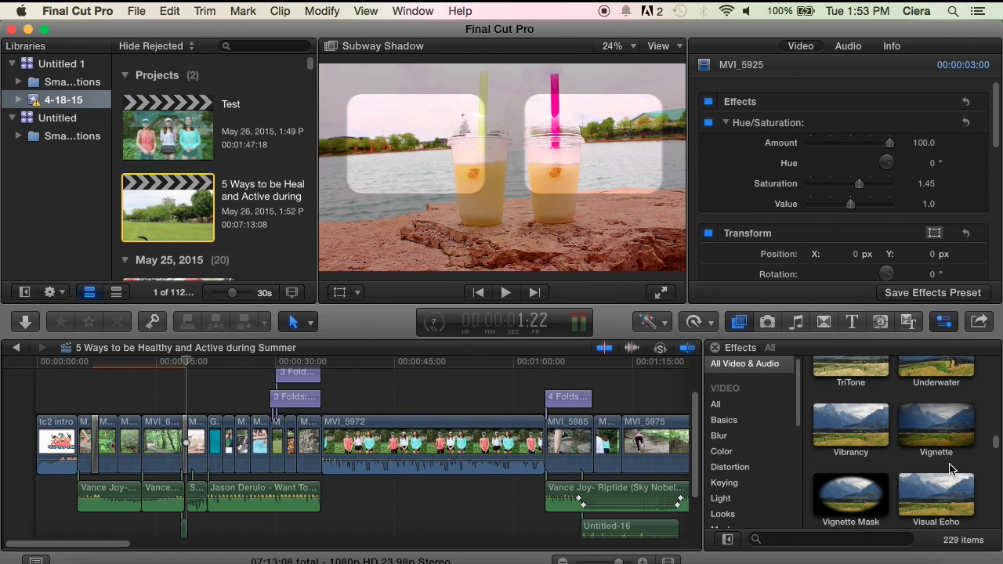
scroll(950, 469, "down", 10)
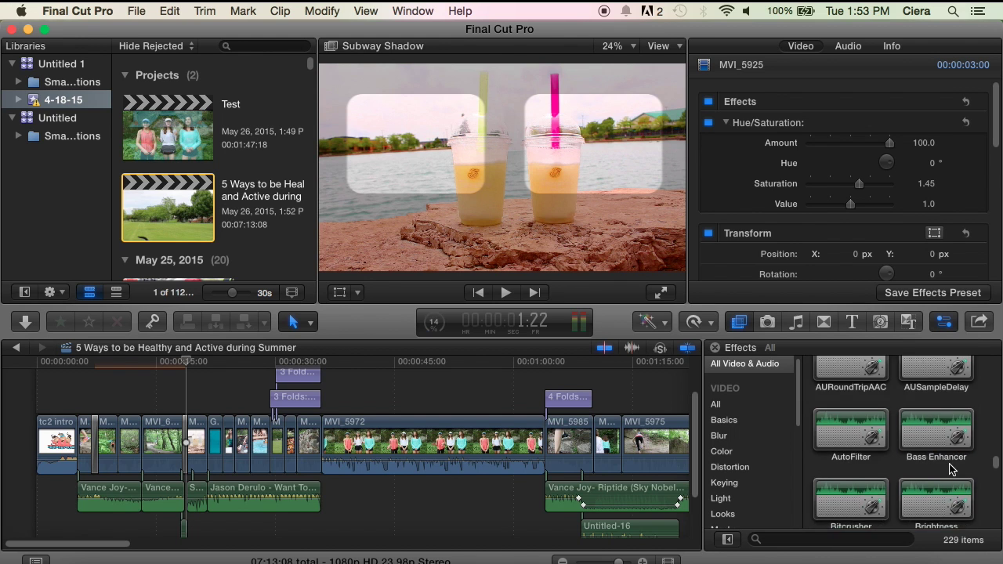
scroll(951, 468, "up", 15)
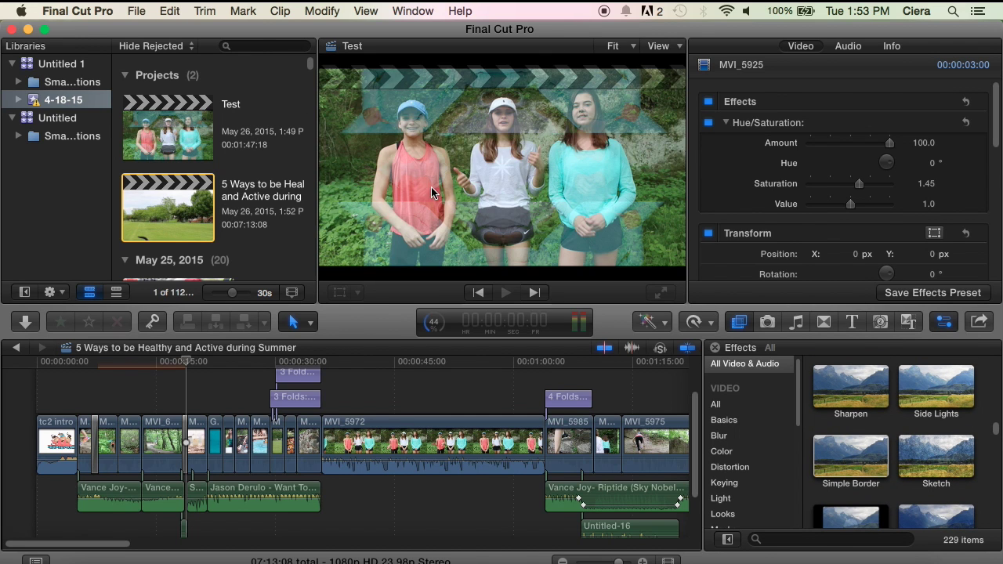
Step: Browse the Generators collection
left_click(882, 323)
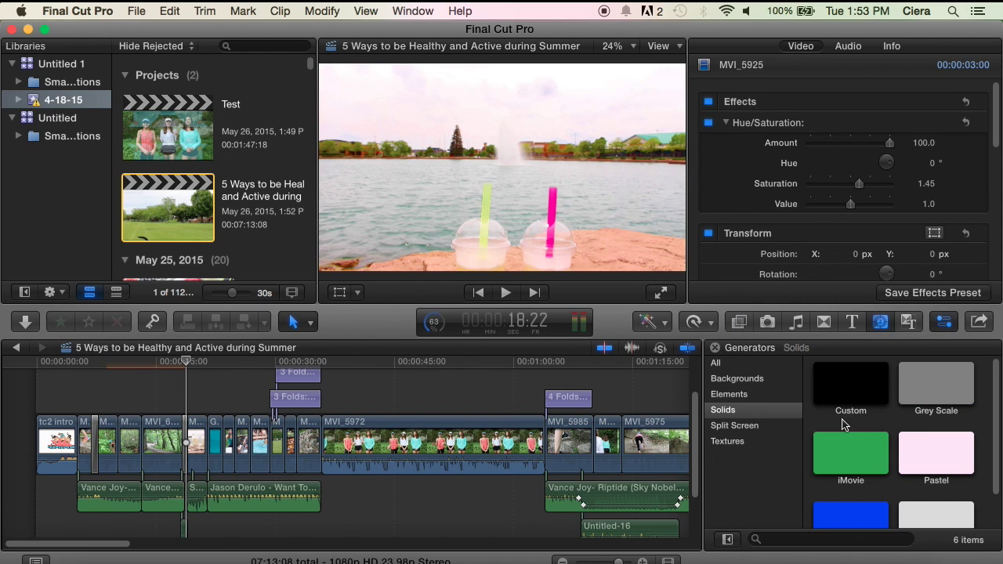
scroll(844, 423, "down", 2)
scroll(843, 392, "up", 2)
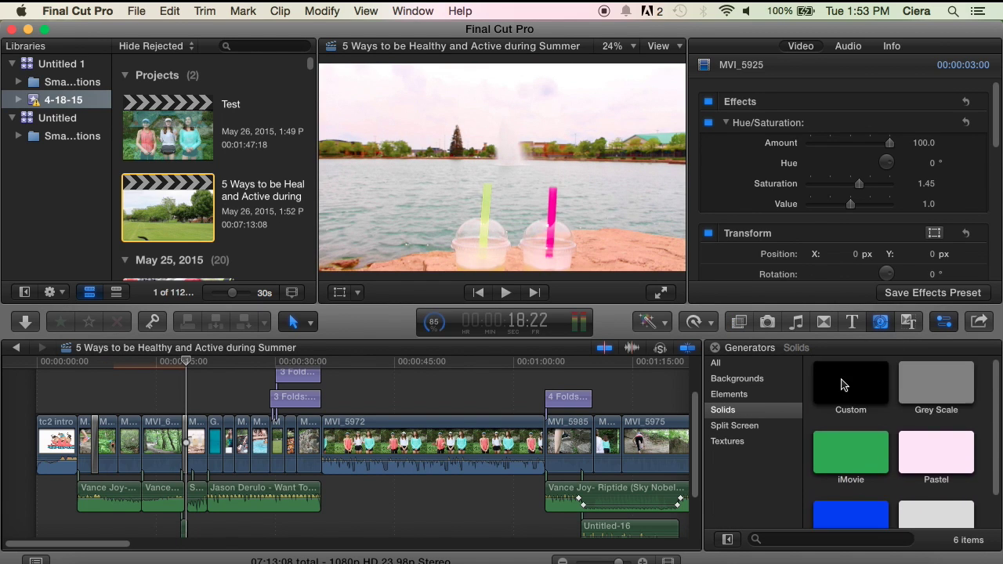
Step: Scroll through the 221-item Themes collection, including the 2 Folds titles
left_click(907, 323)
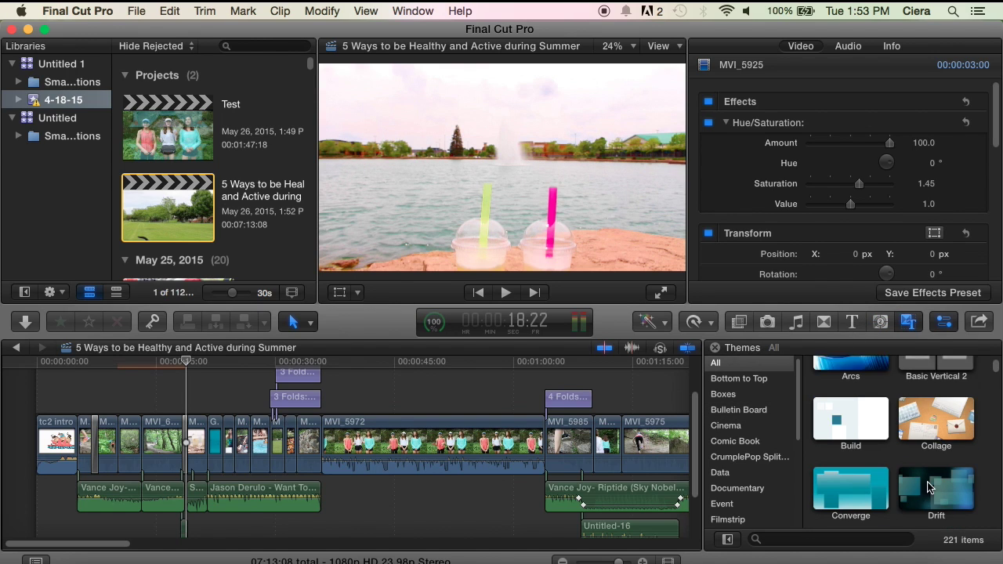
scroll(927, 487, "down", 1)
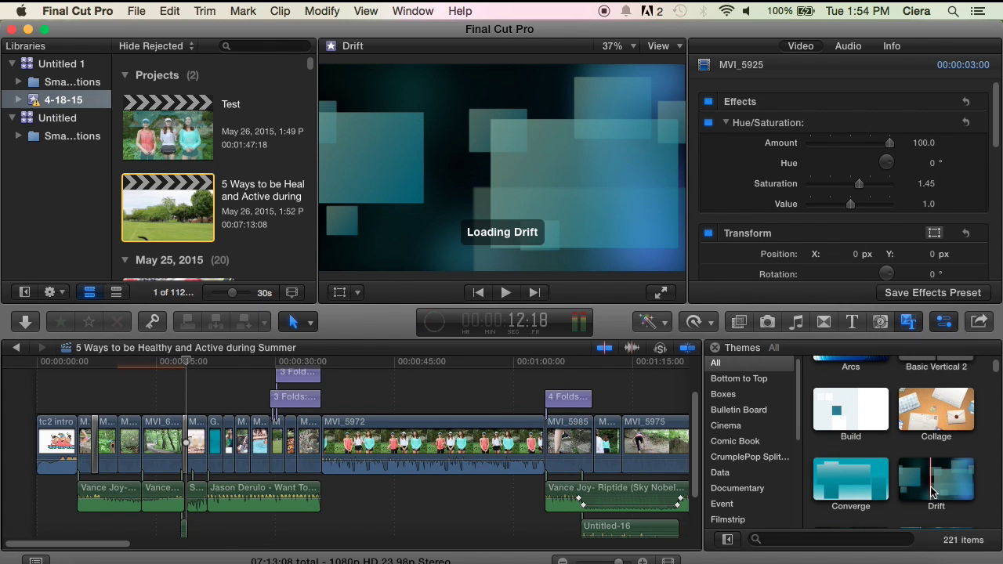
scroll(915, 486, "down", 5)
scroll(921, 470, "down", 5)
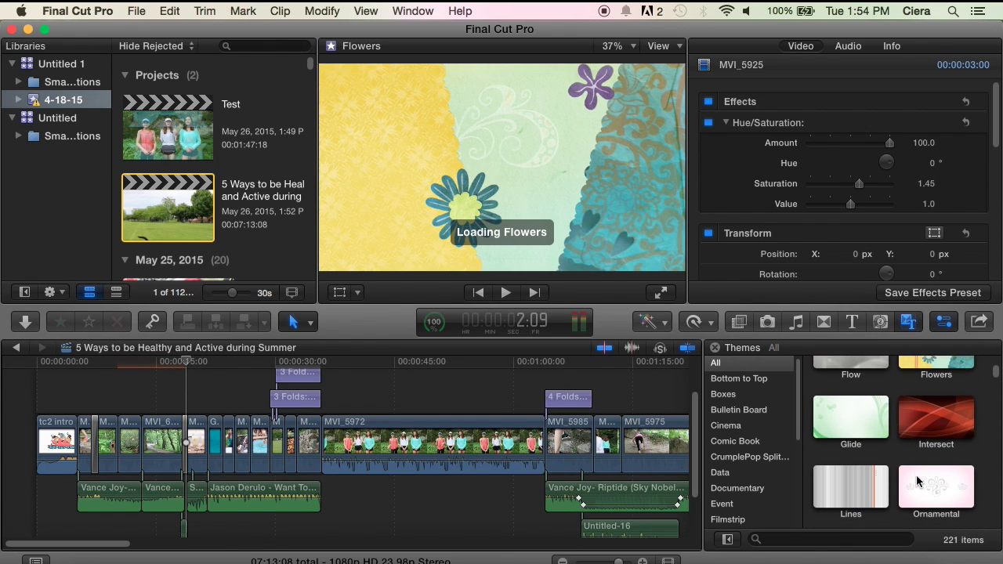
scroll(927, 441, "down", 6)
scroll(927, 442, "down", 8)
scroll(928, 441, "down", 8)
scroll(927, 441, "up", 4)
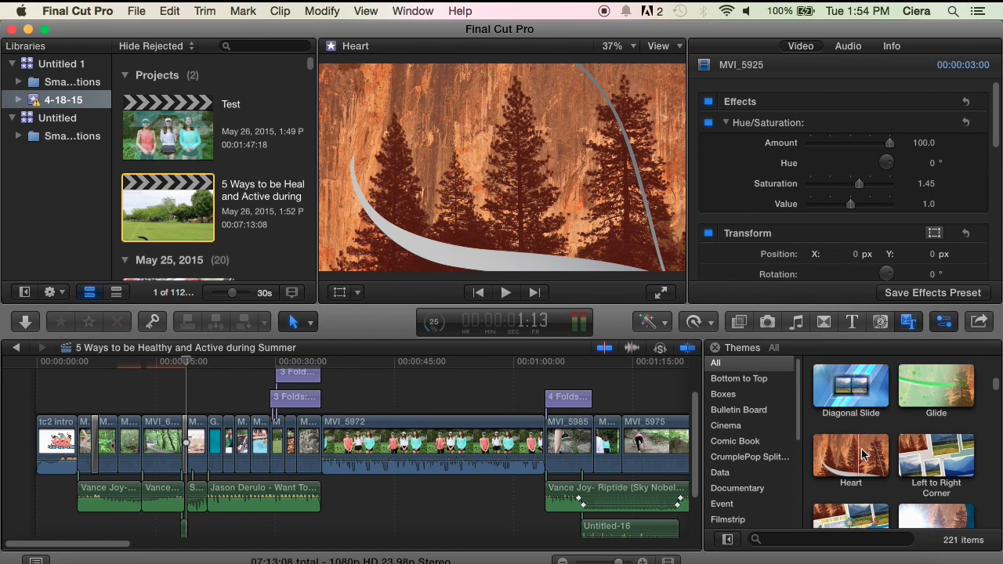
scroll(901, 452, "down", 6)
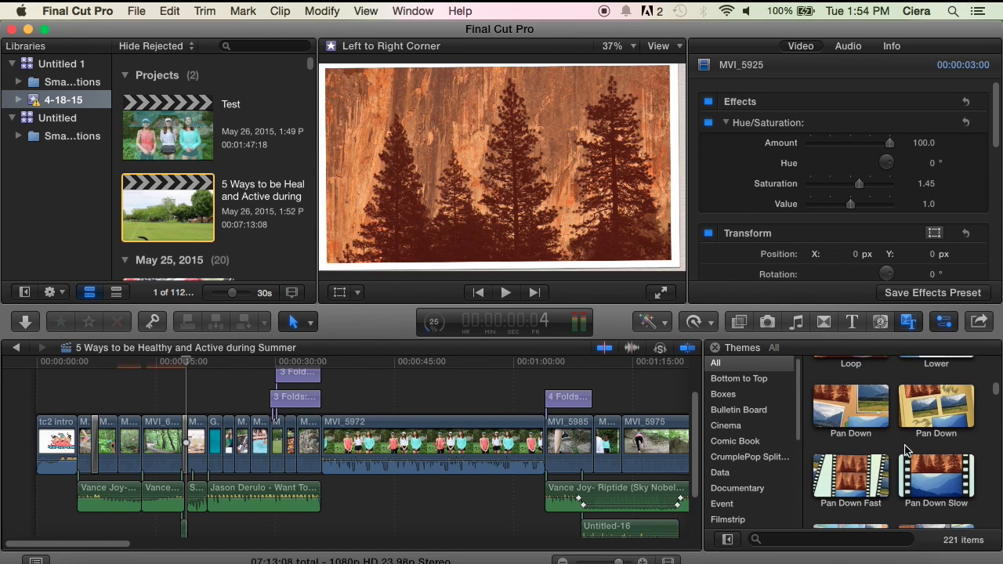
scroll(905, 450, "down", 10)
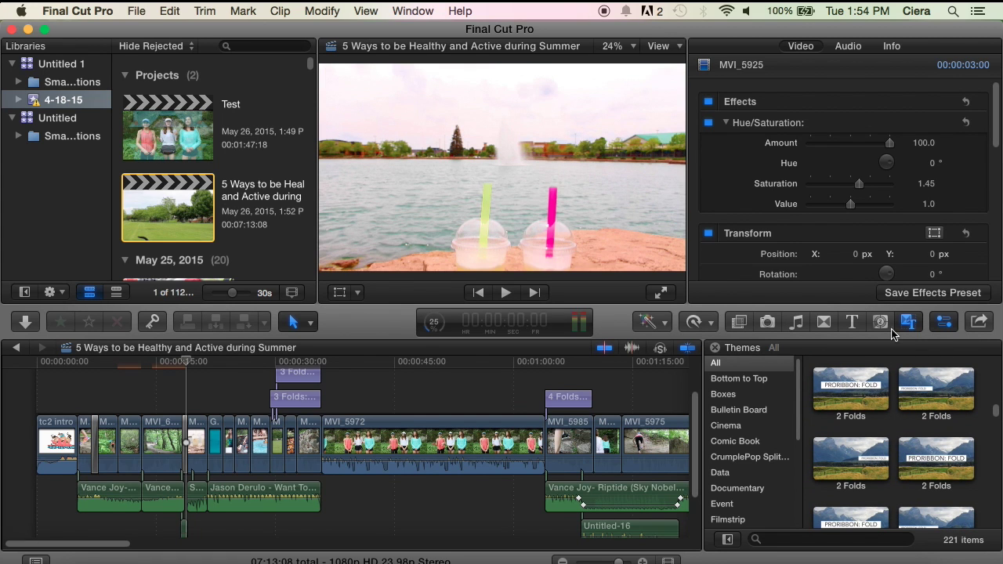
Step: View the Transitions collection, then return to the 229-item Effects collection
left_click(832, 325)
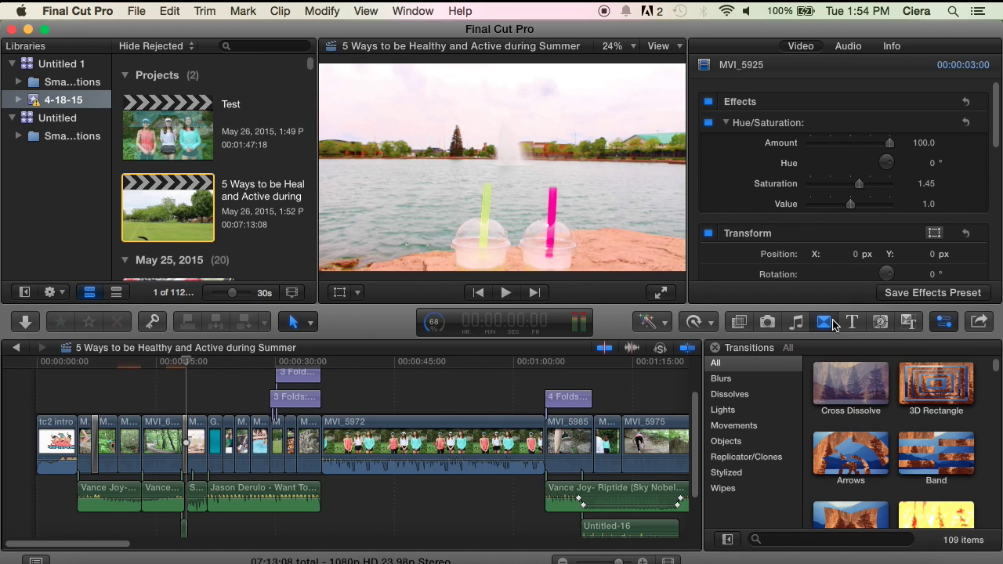
left_click(742, 318)
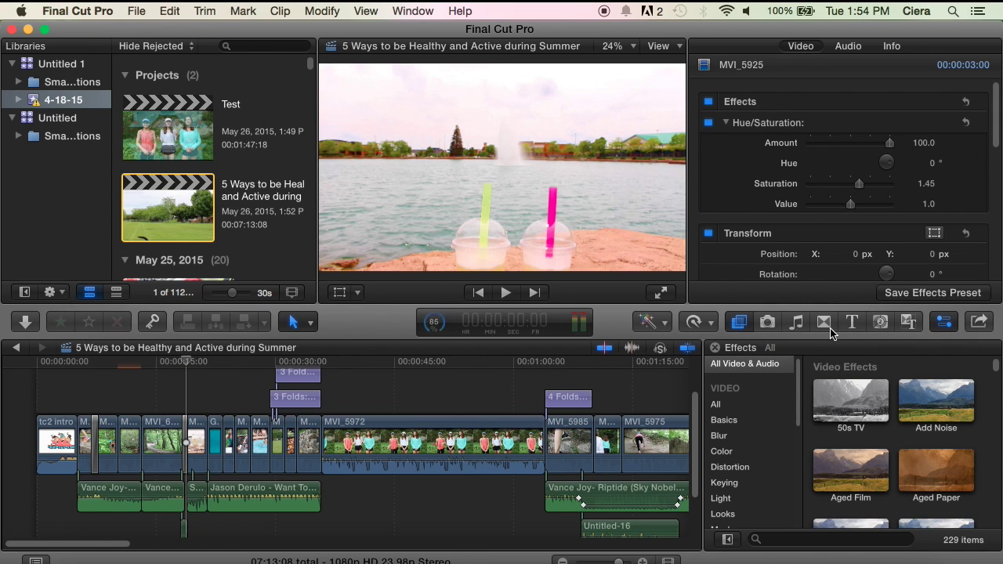
Step: Show the Pixel Film Studios PROLEAK title collection in the Titles browser
left_click(853, 328)
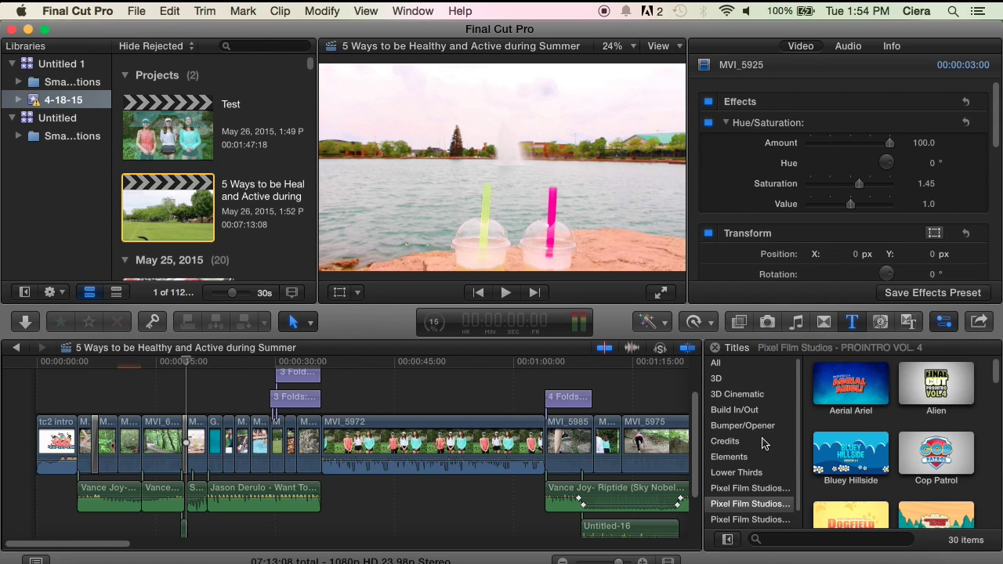
scroll(787, 502, "down", 2)
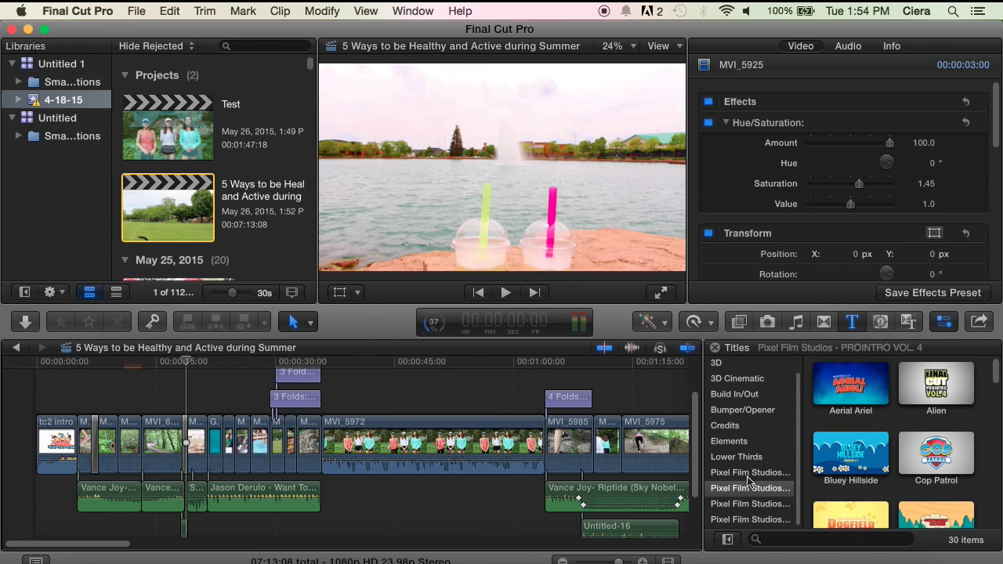
left_click(757, 503)
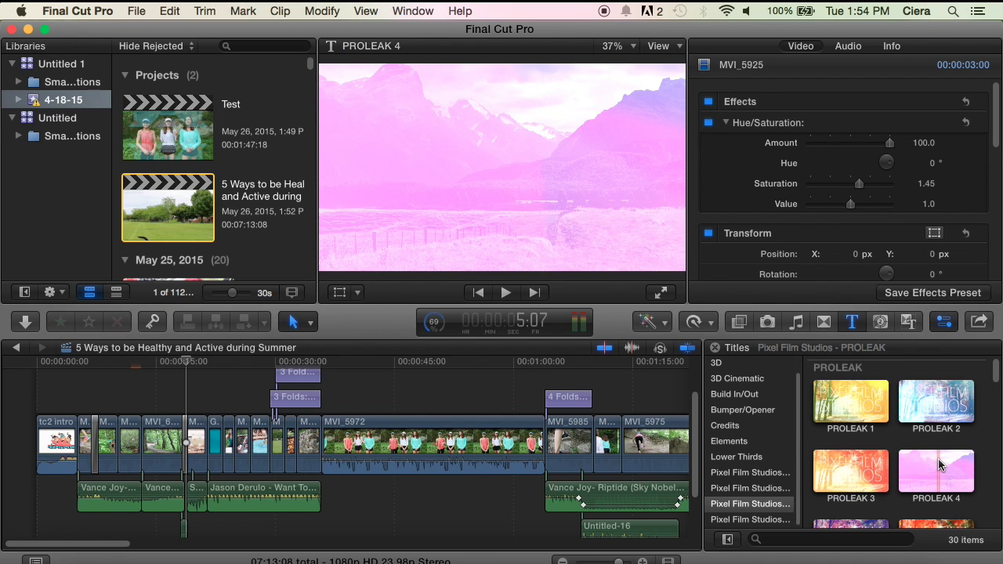
Step: Switch to the 32-item PRORIBBON FOLD title set, with 3 Folds through 6 Folds
scroll(939, 464, "down", 1)
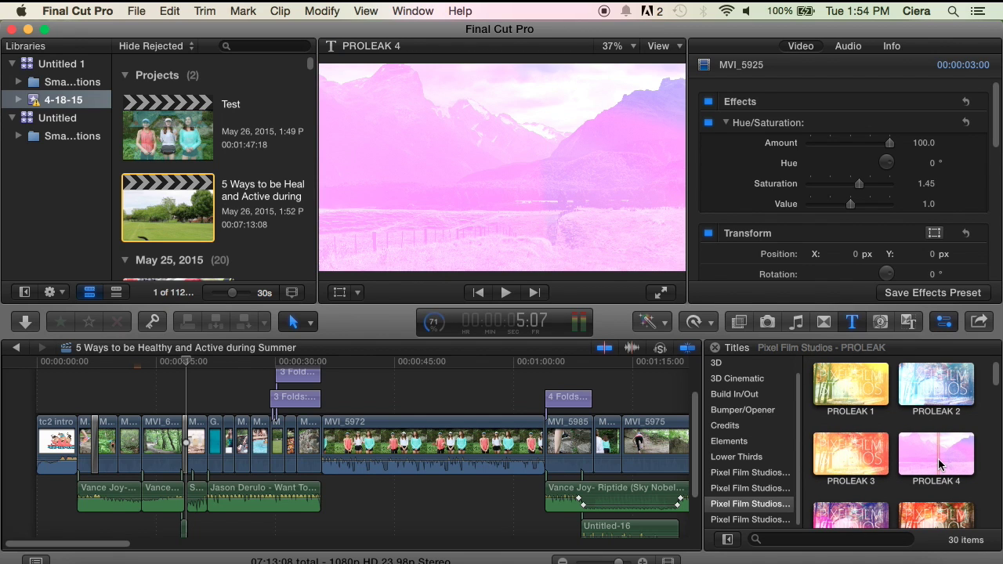
scroll(938, 458, "down", 5)
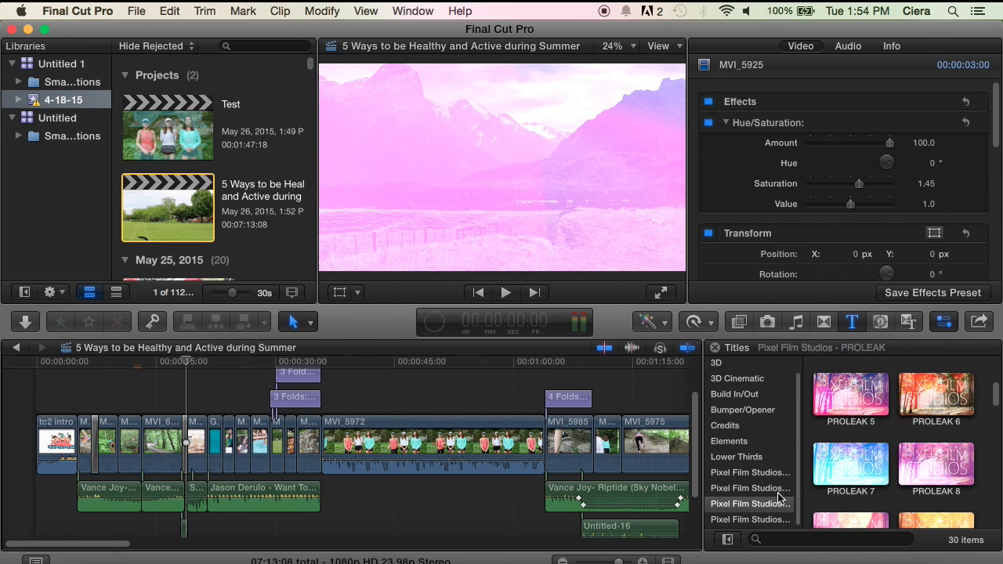
left_click(760, 519)
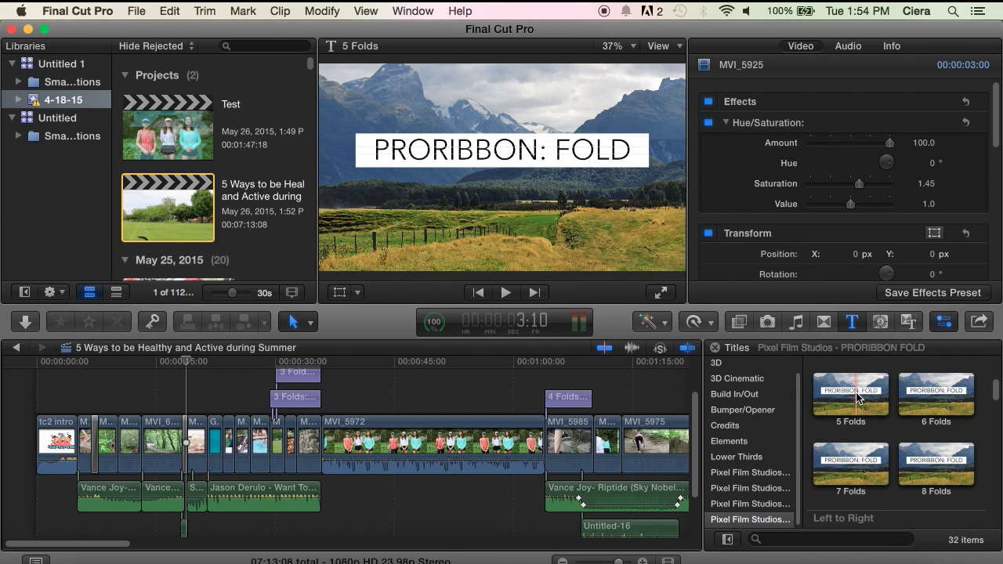
scroll(822, 396, "up", 2)
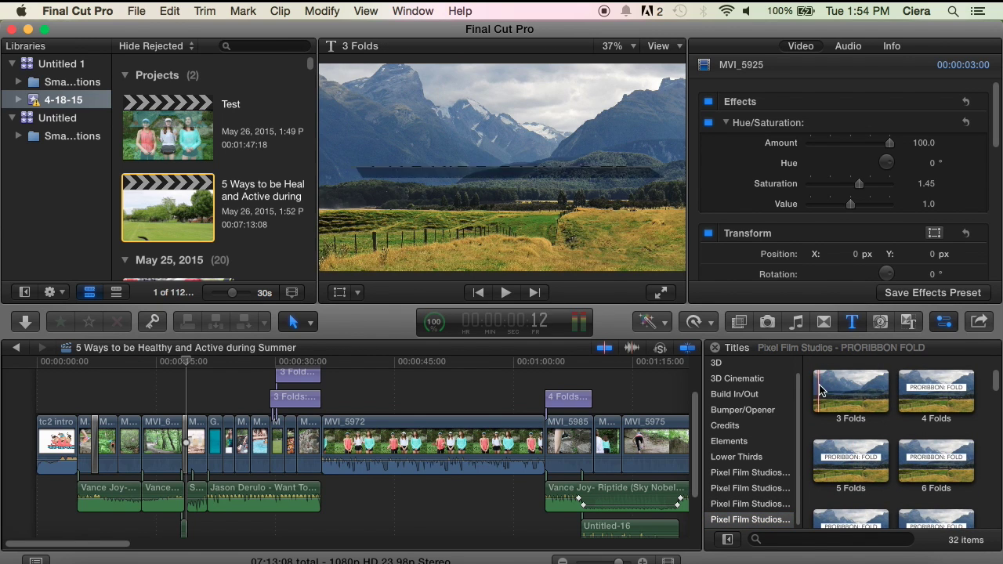